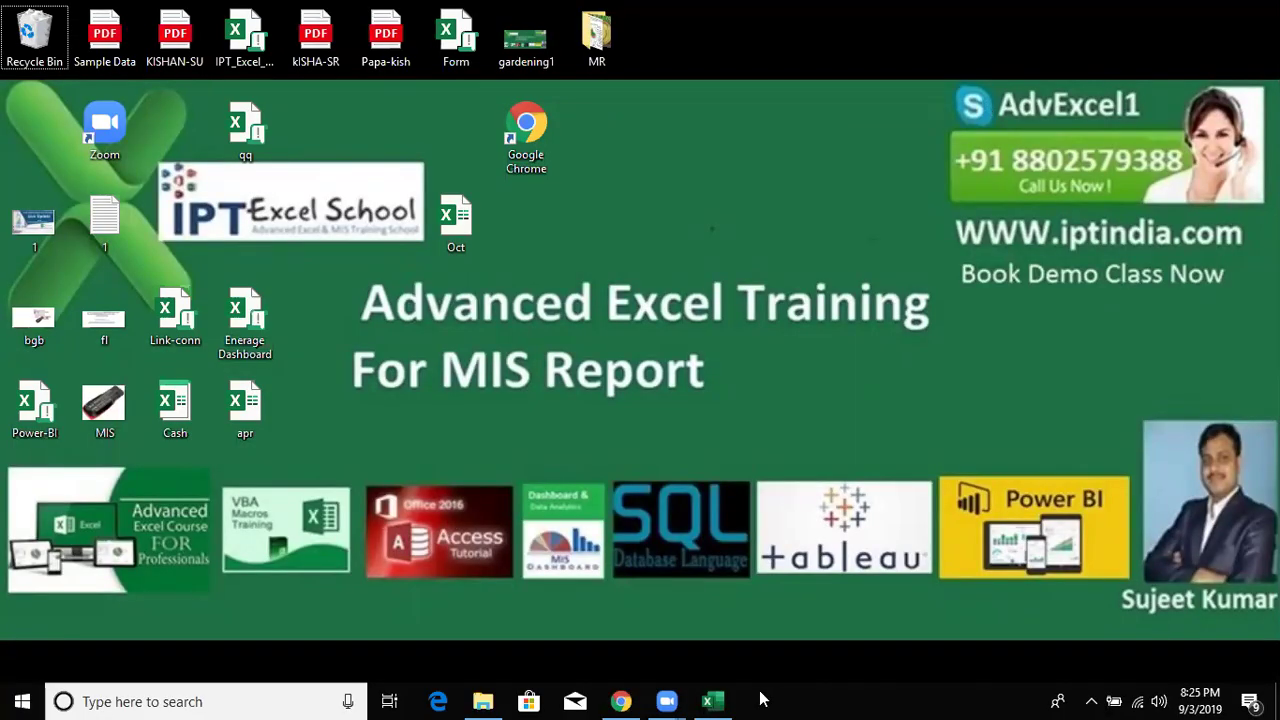
- Restore the Book1 workbook window over the desktop from the Excel taskbar icon
mouse_move(730, 700)
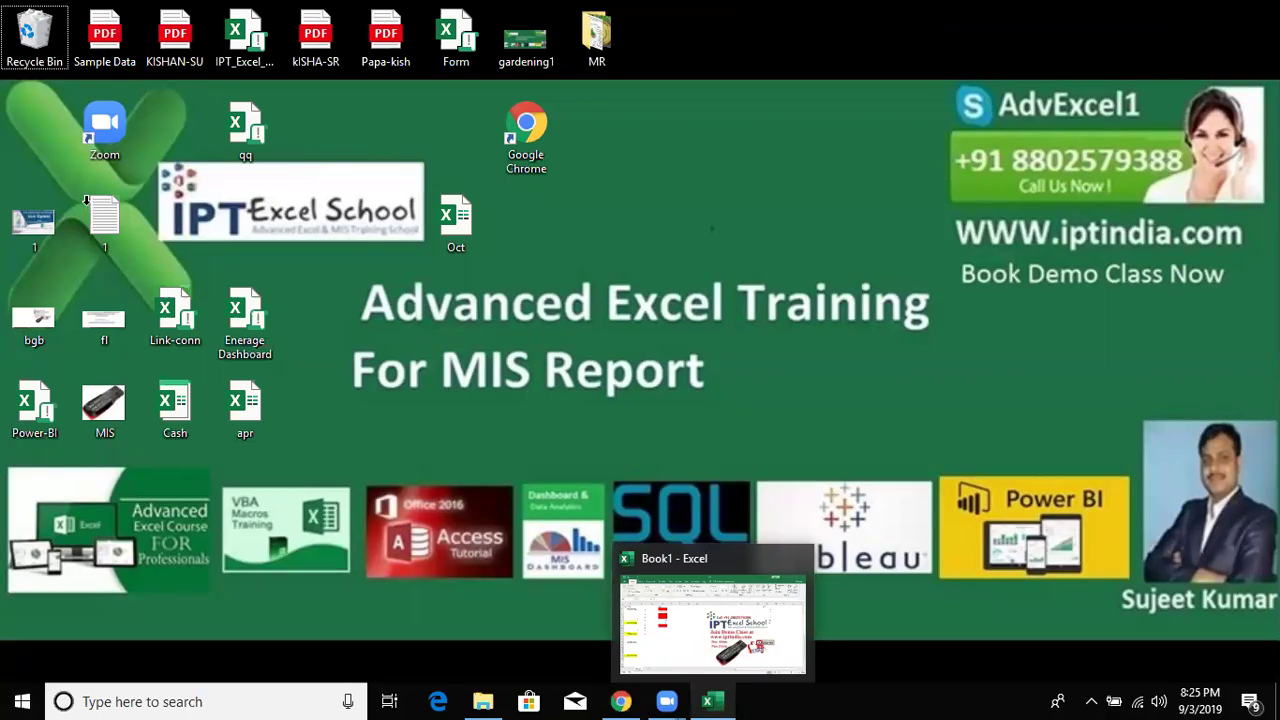
click(730, 700)
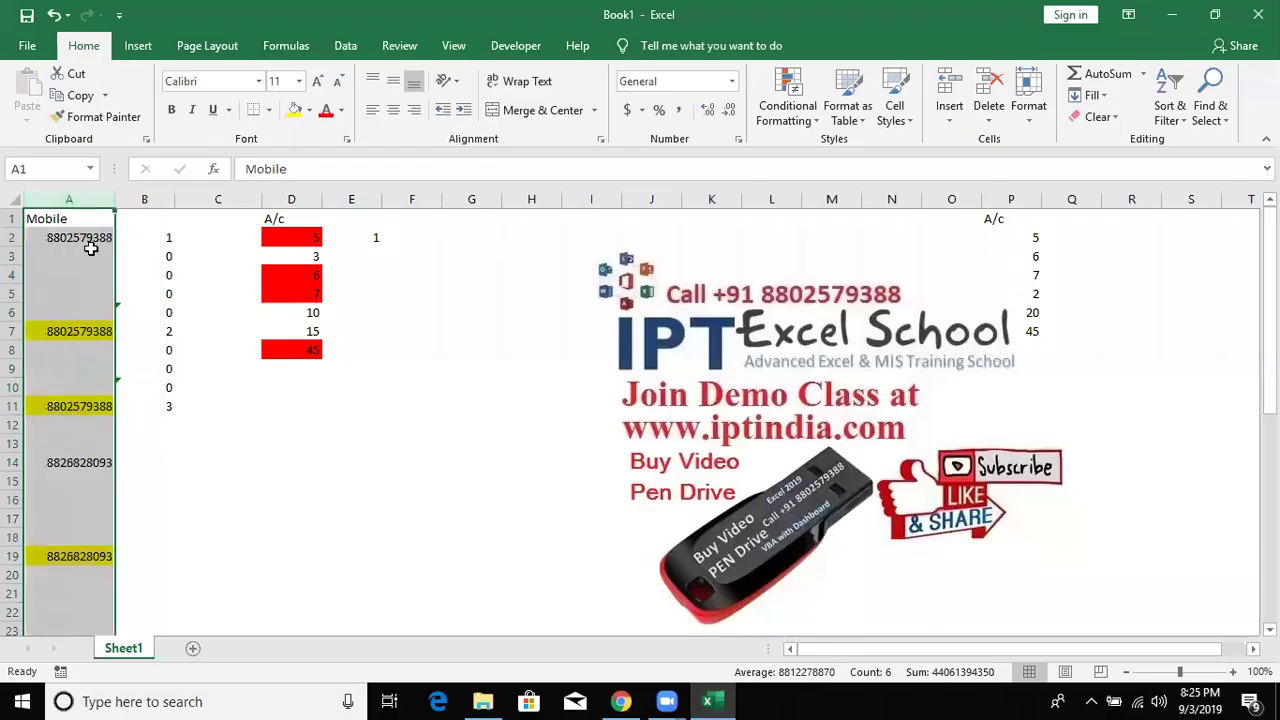
- Clear the stray value 1 from cell E2 after browsing the sheet
click(97, 193)
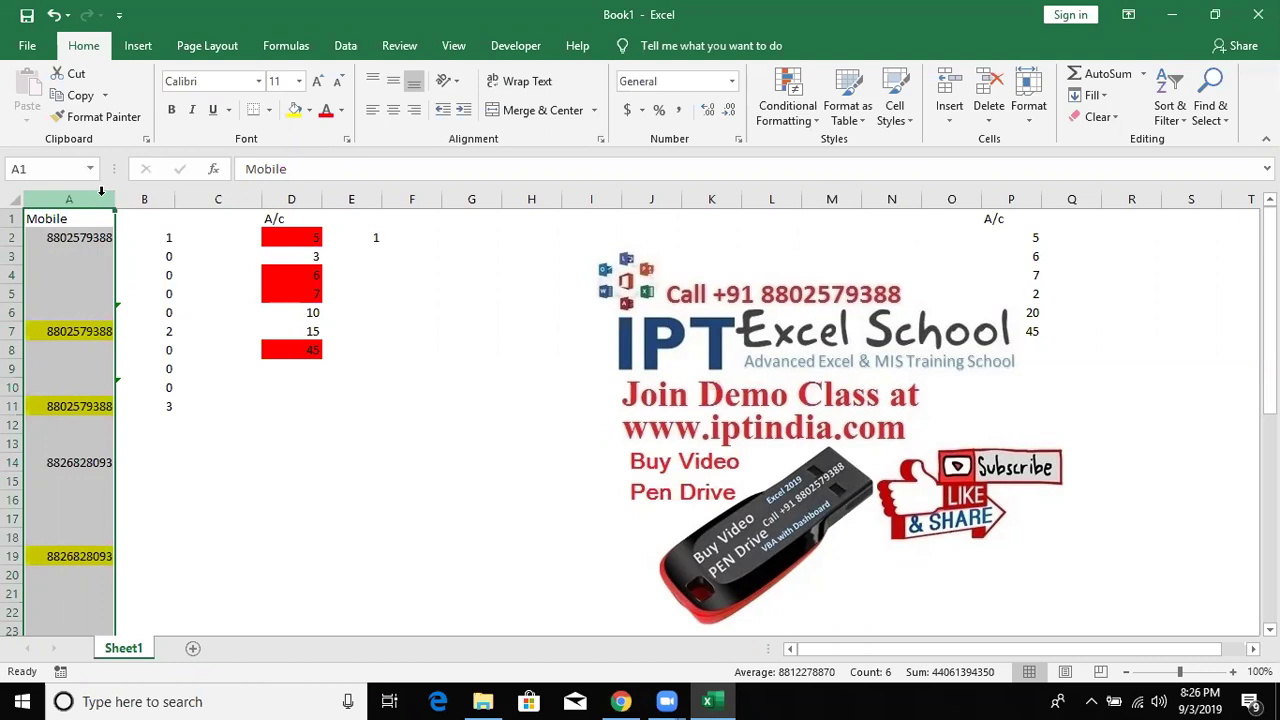
key(Right)
key(Right)
key(Right)
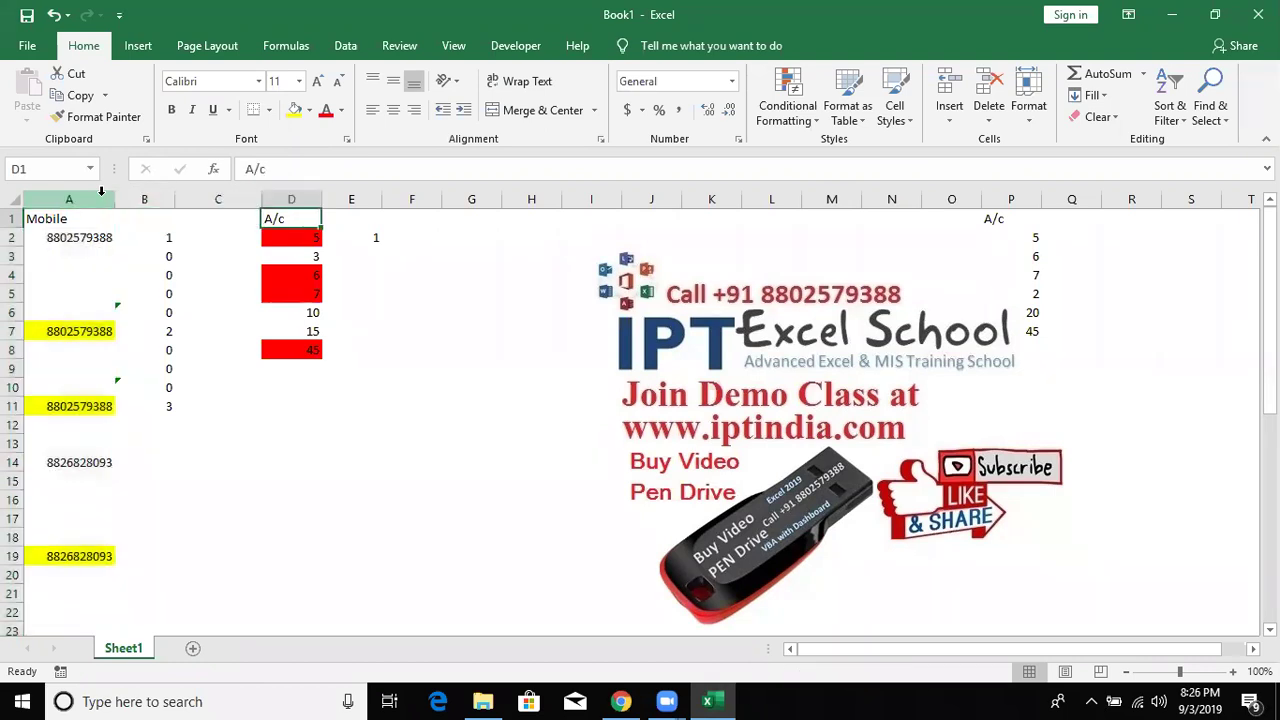
key(Right)
key(Down)
key(Left)
key(Down)
key(Down)
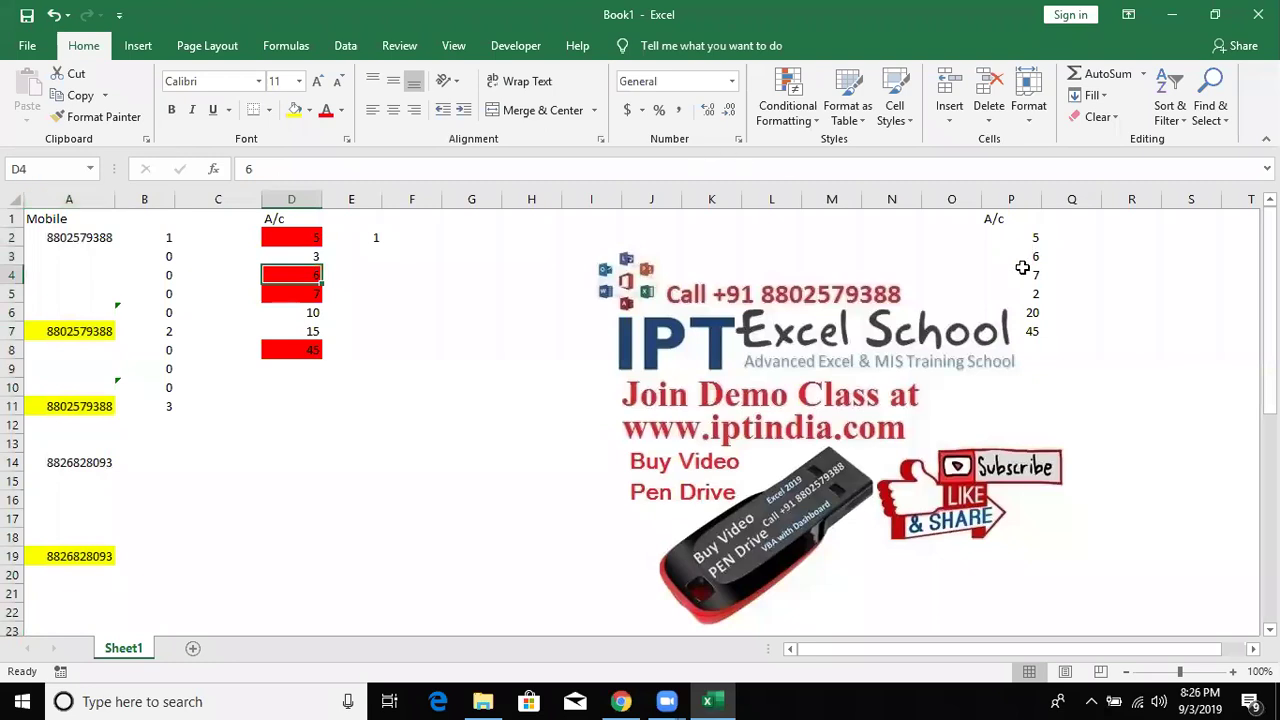
click(1022, 270)
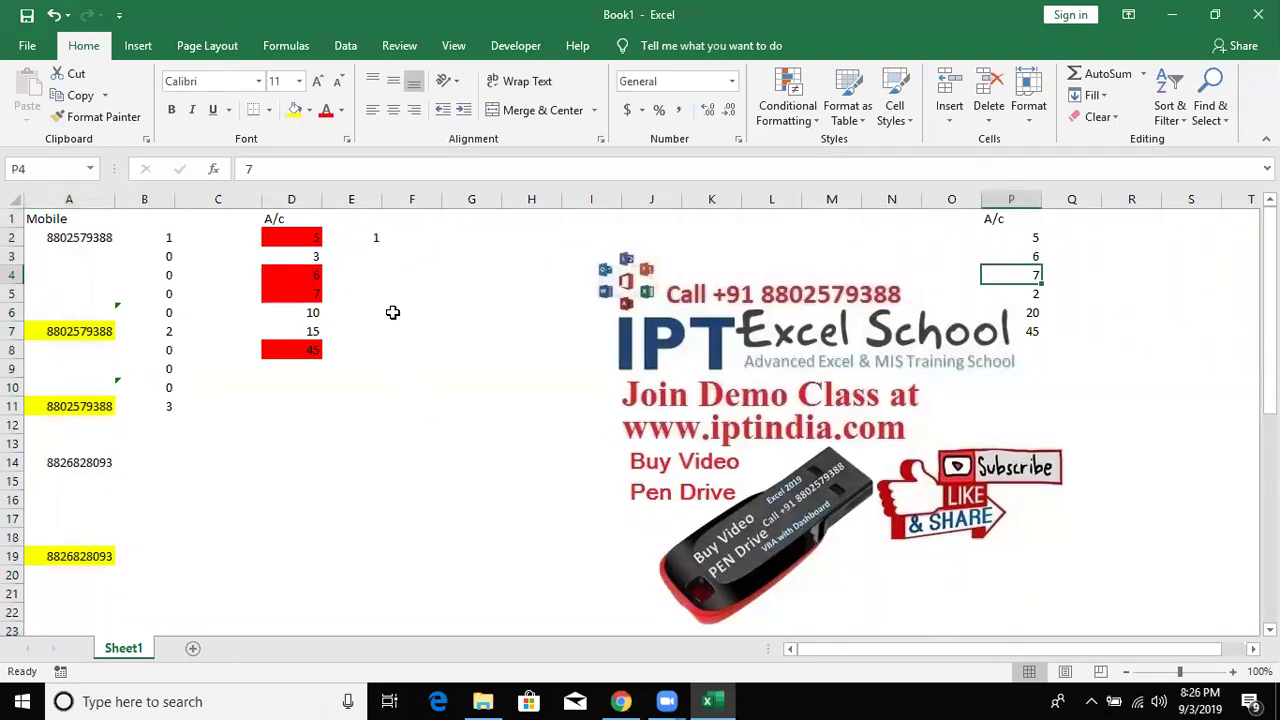
click(374, 252)
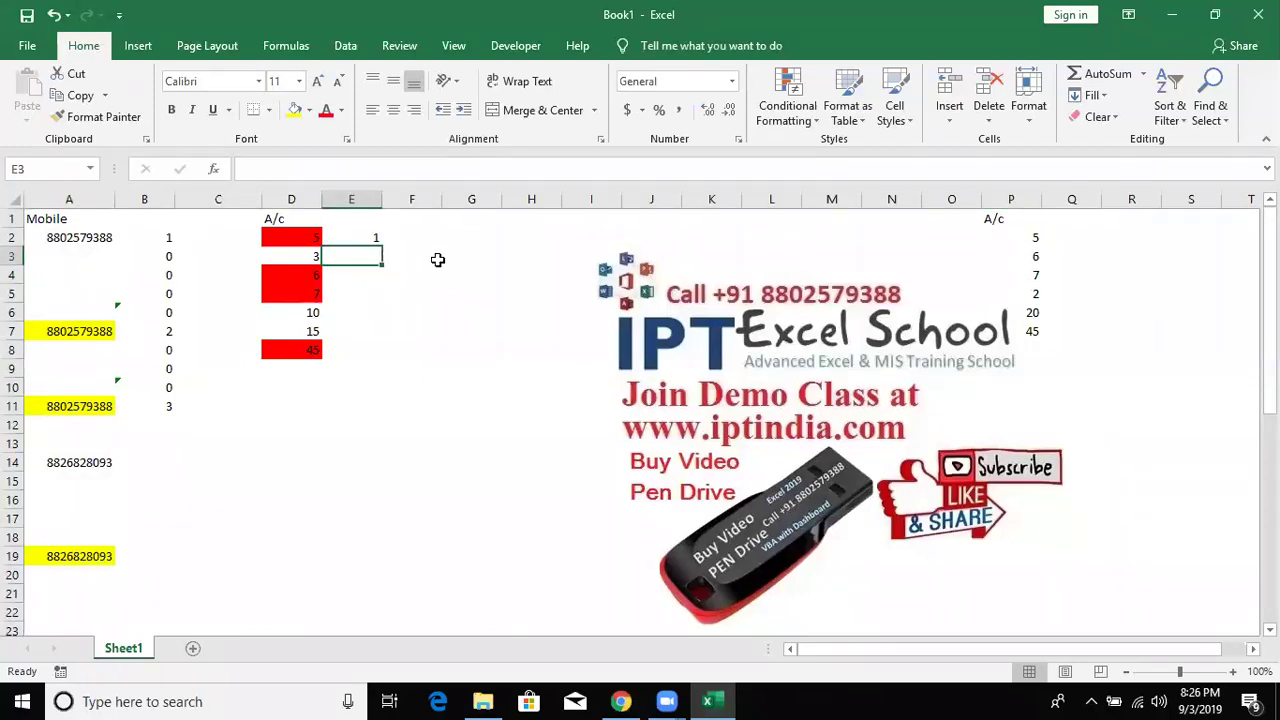
key(Up)
key(Delete)
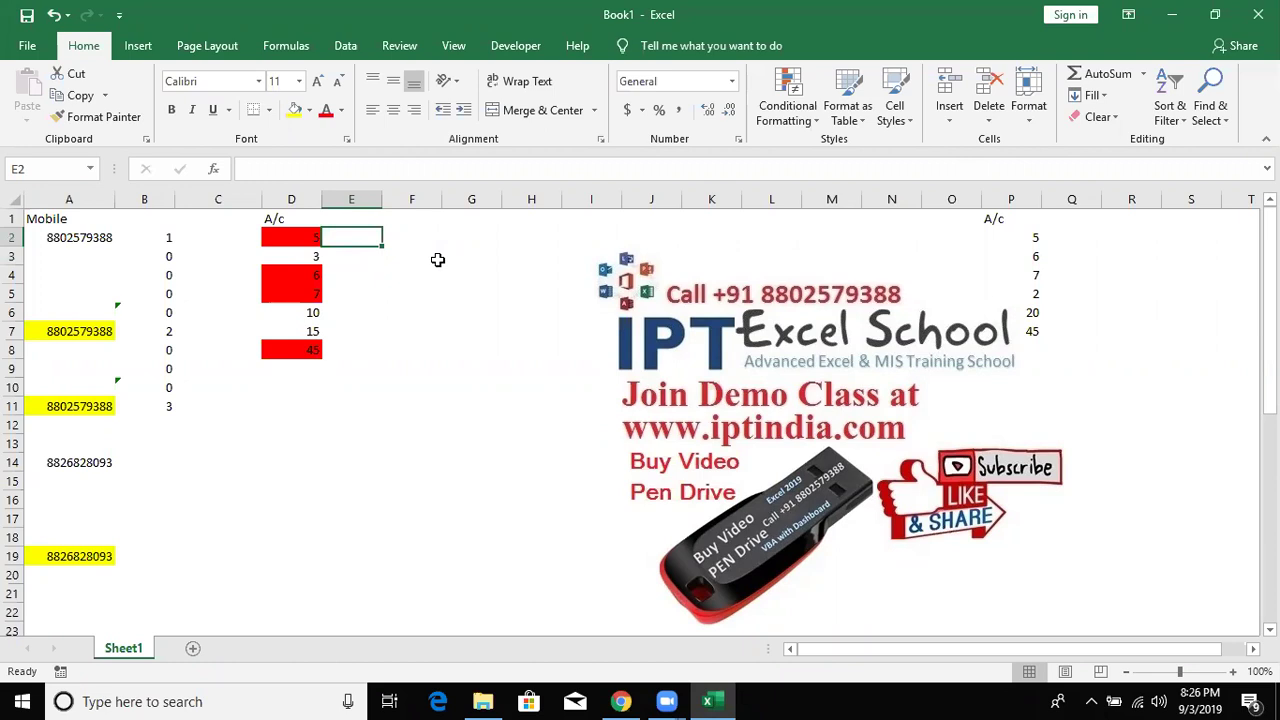
key(Right)
key(Right)
key(Up)
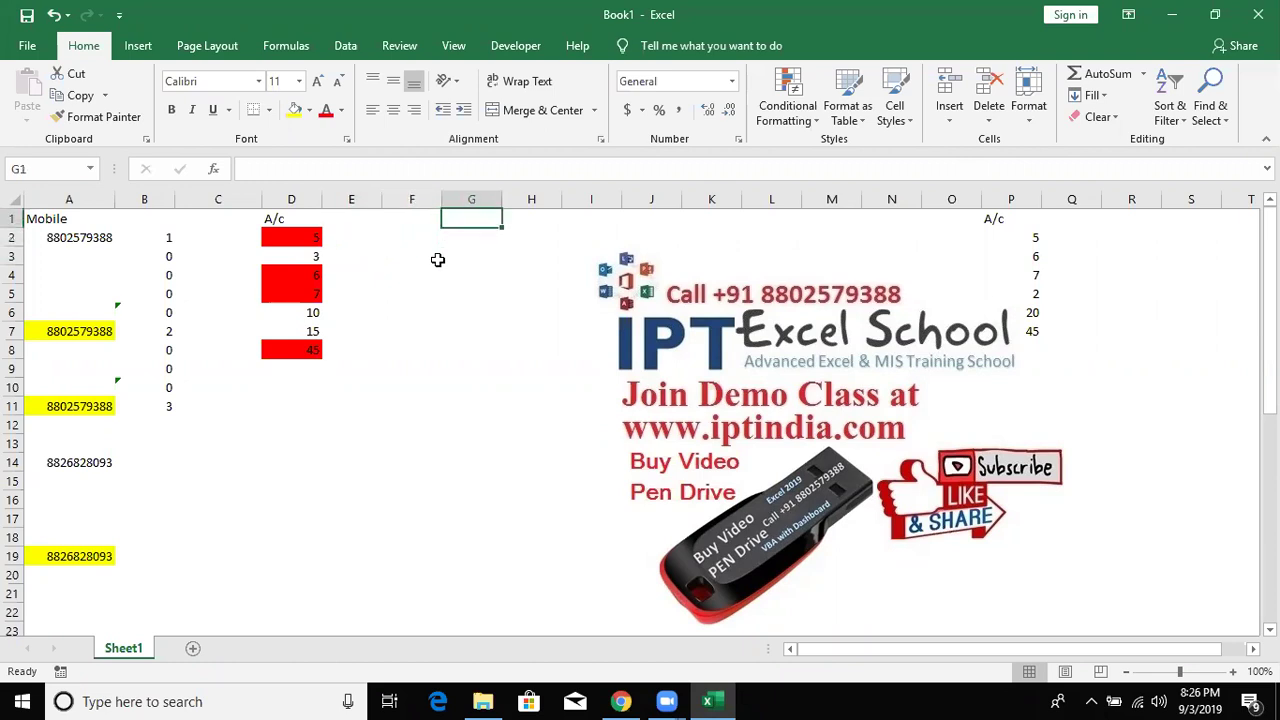
- Enter the heading MRP in G1 and the value 550 in G2
text(MRP)
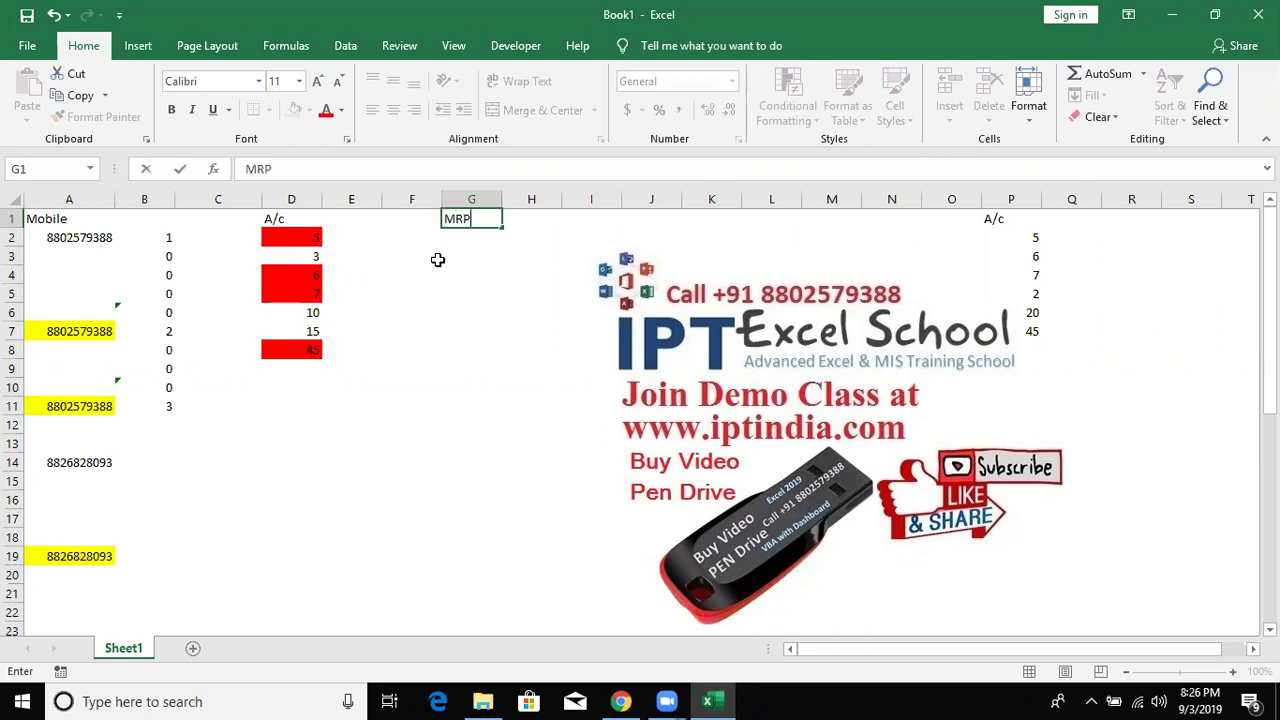
key(Return)
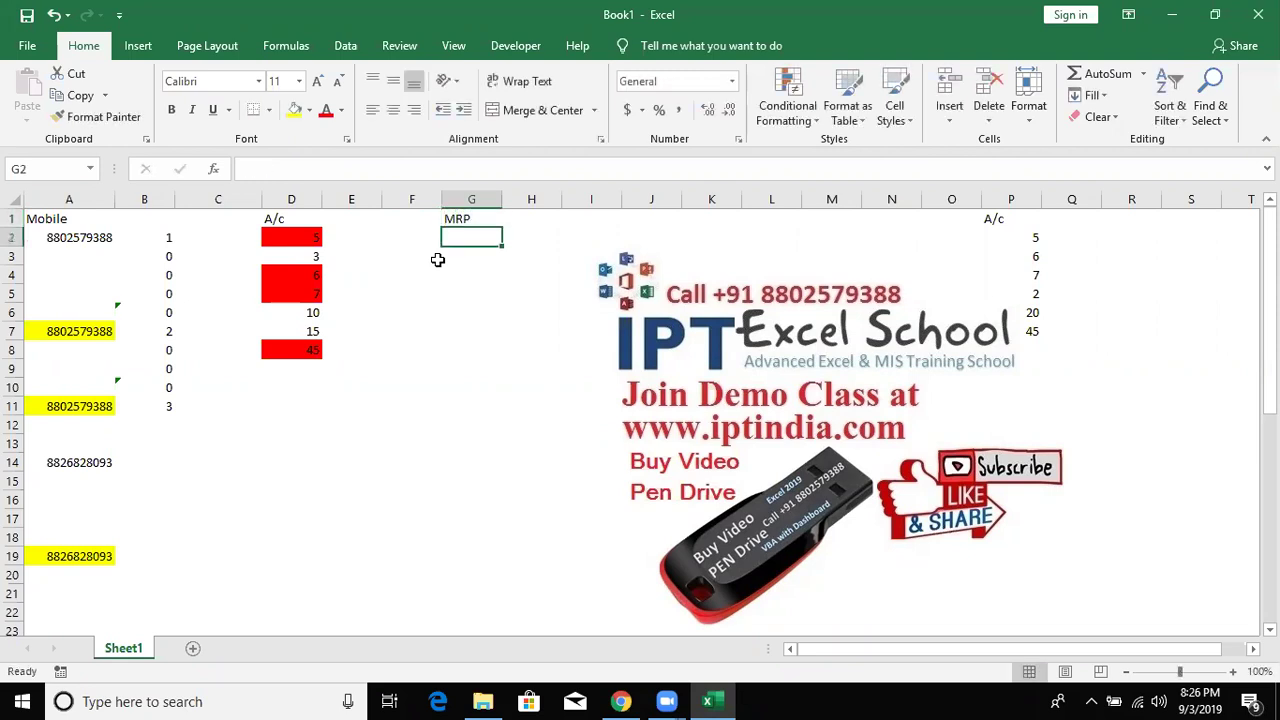
text(550)
key(Return)
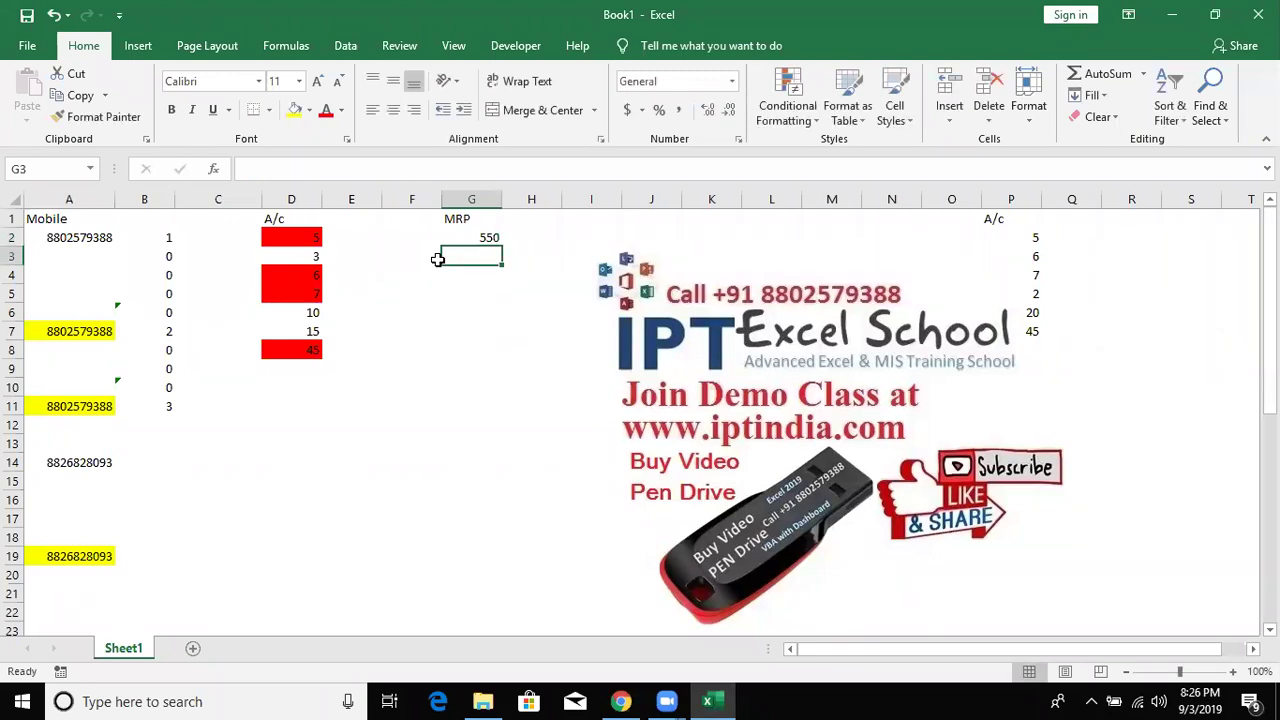
- Enter 'Amt 652' in G3, then clear it again
text(Amt)
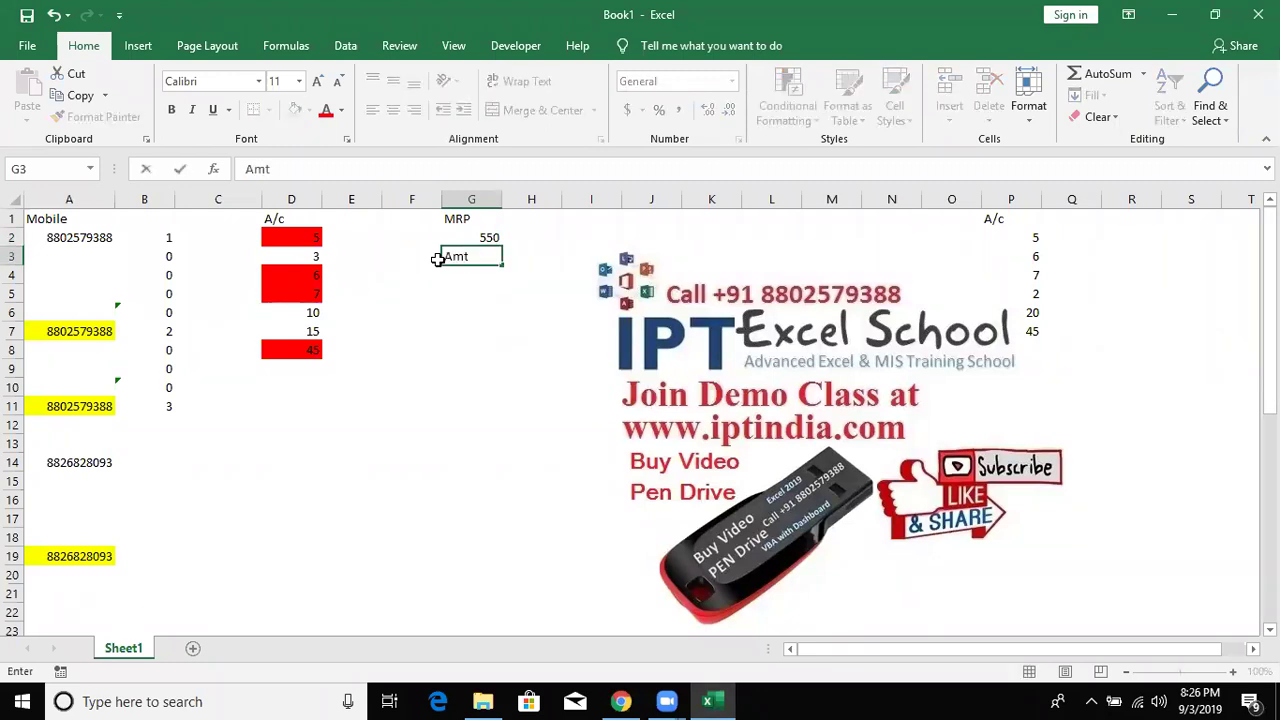
text( 652)
key(Return)
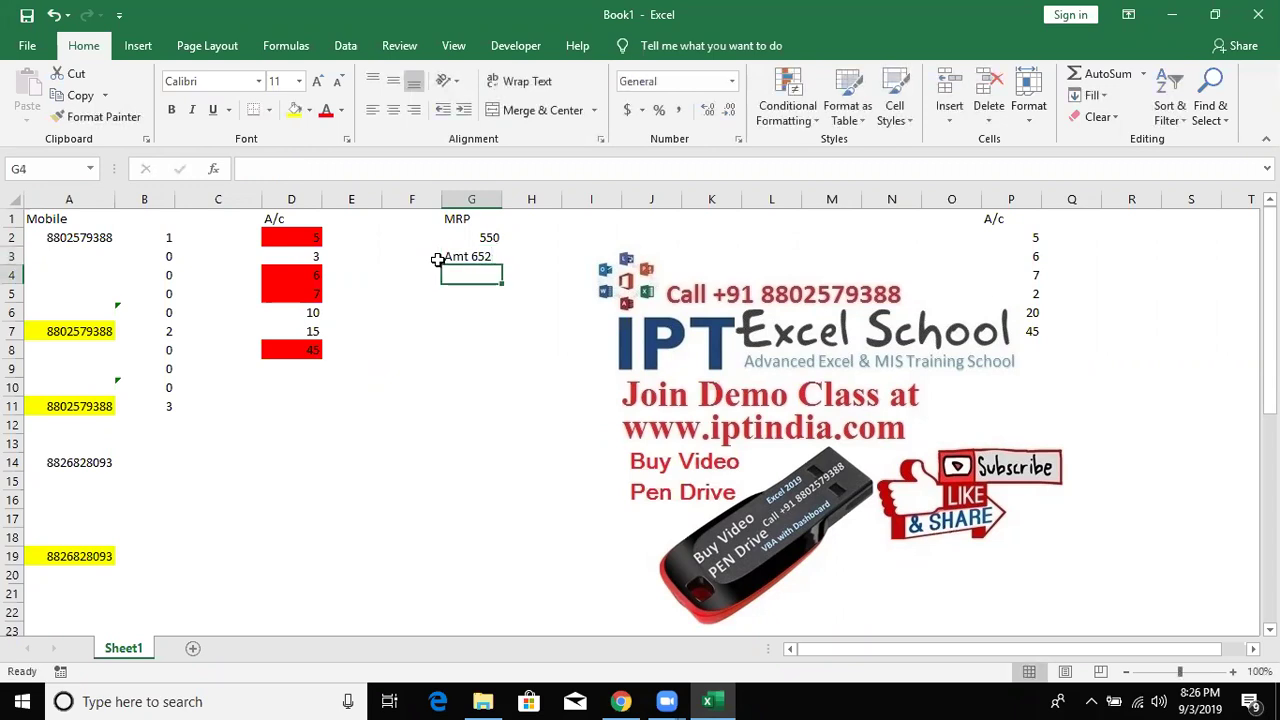
key(Up)
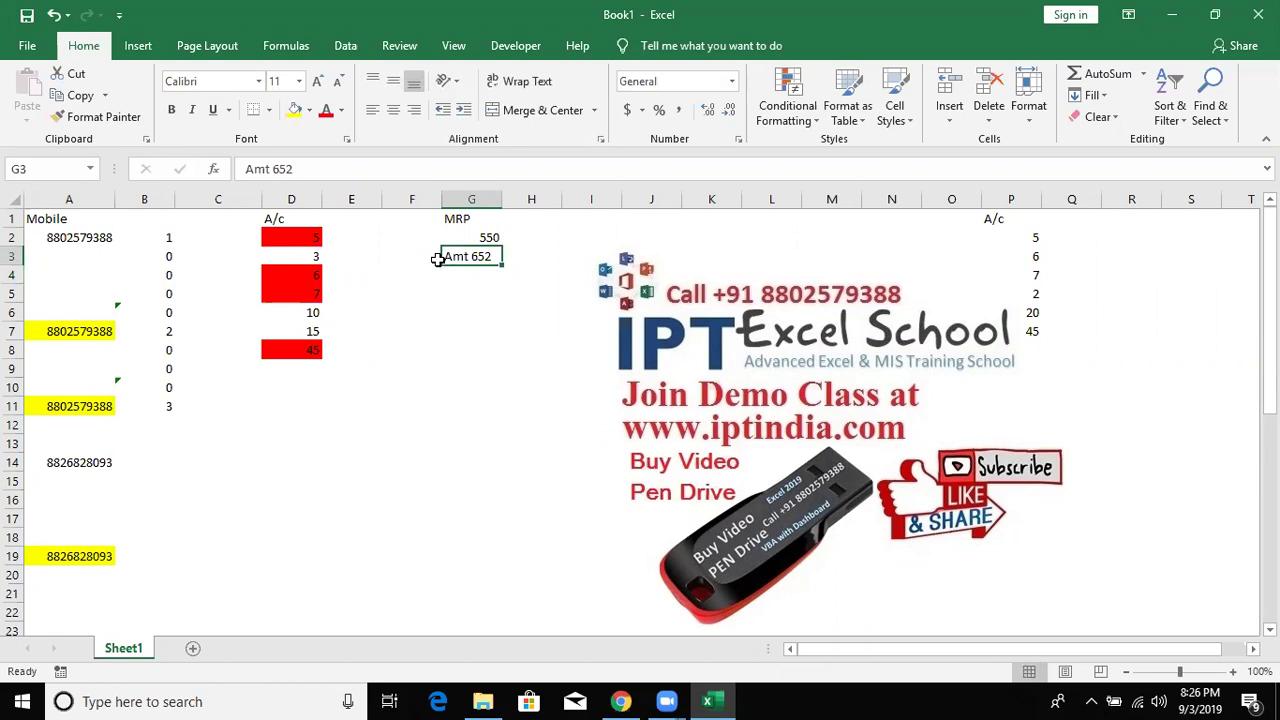
key(Delete)
key(Up)
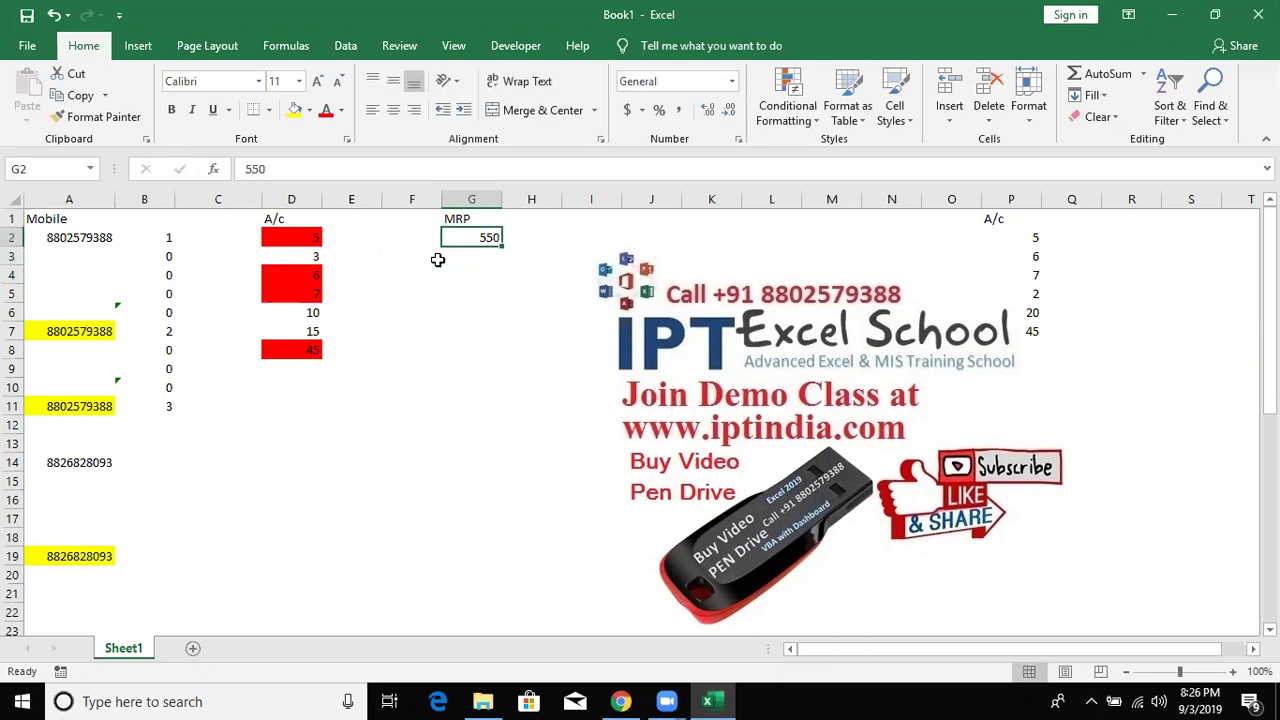
key(Right)
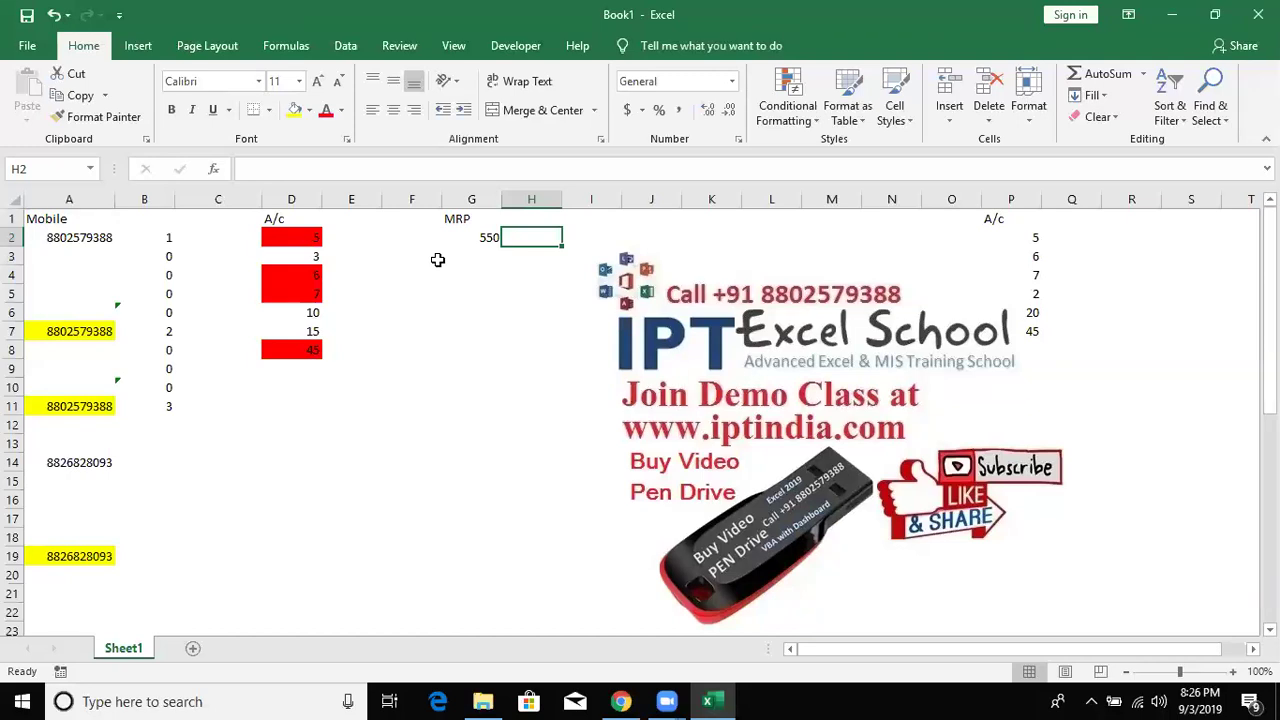
click(291, 237)
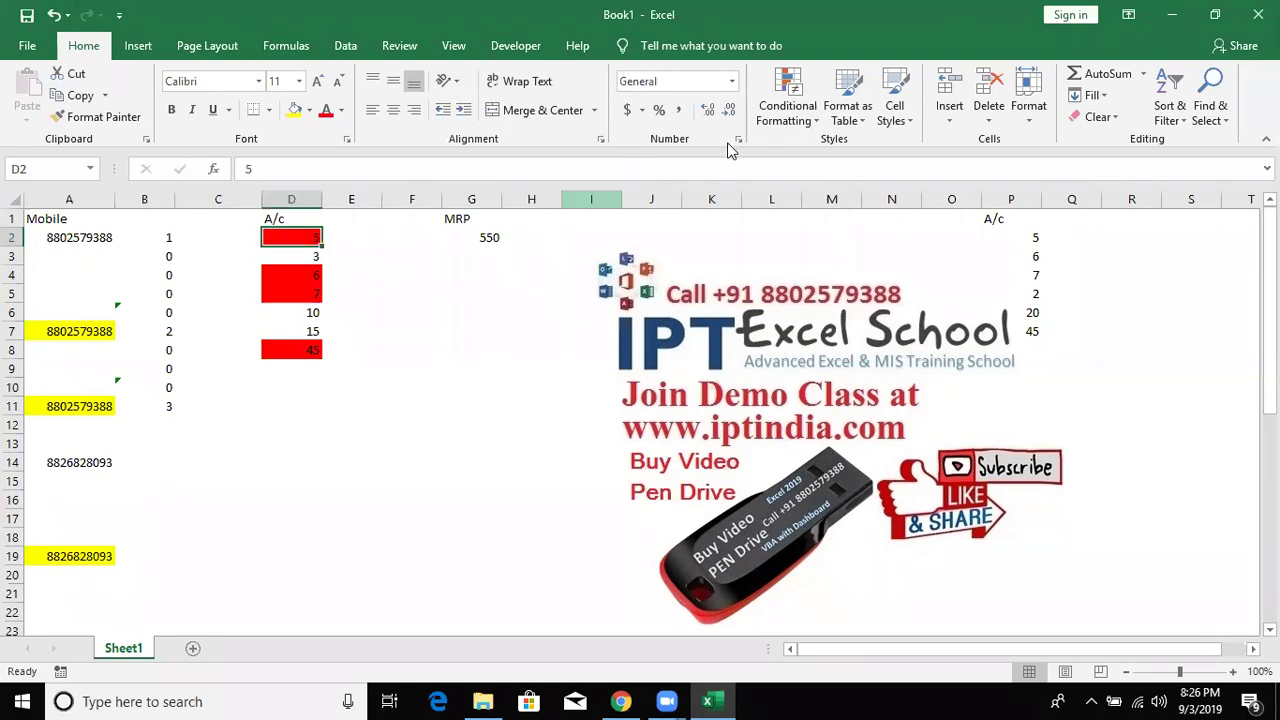
click(786, 115)
click(820, 391)
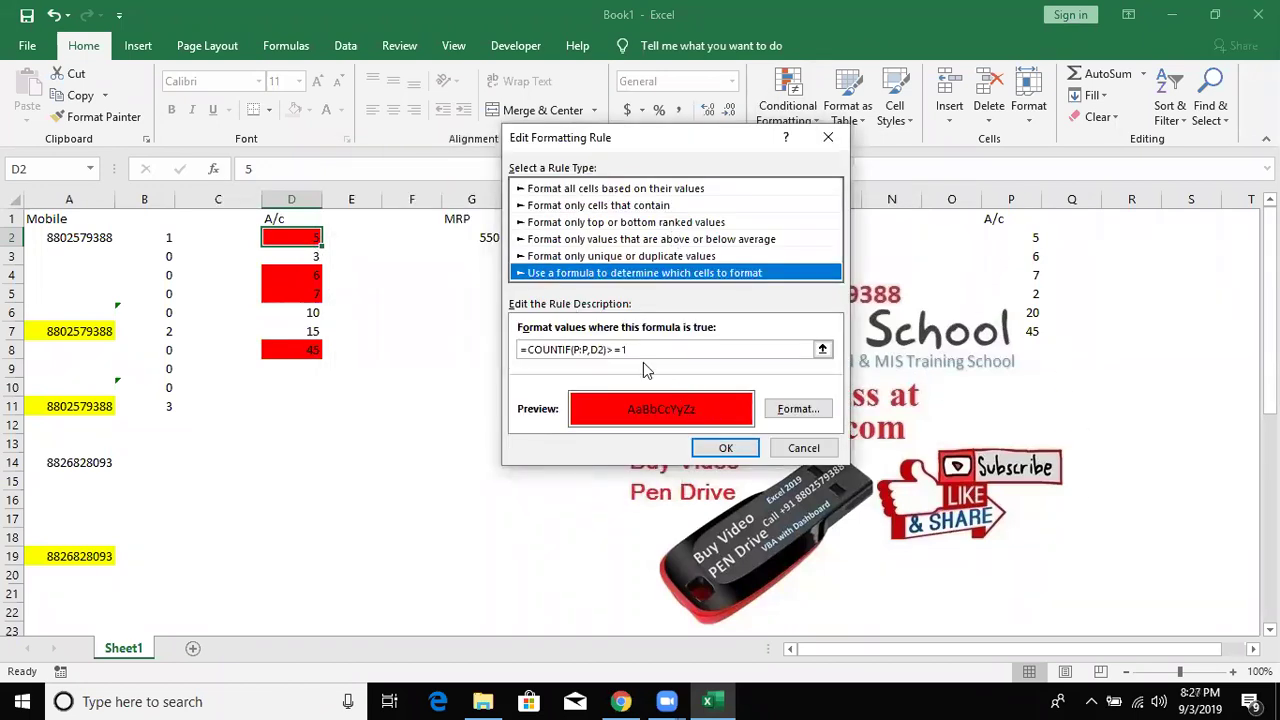
drag(627, 349, 520, 349)
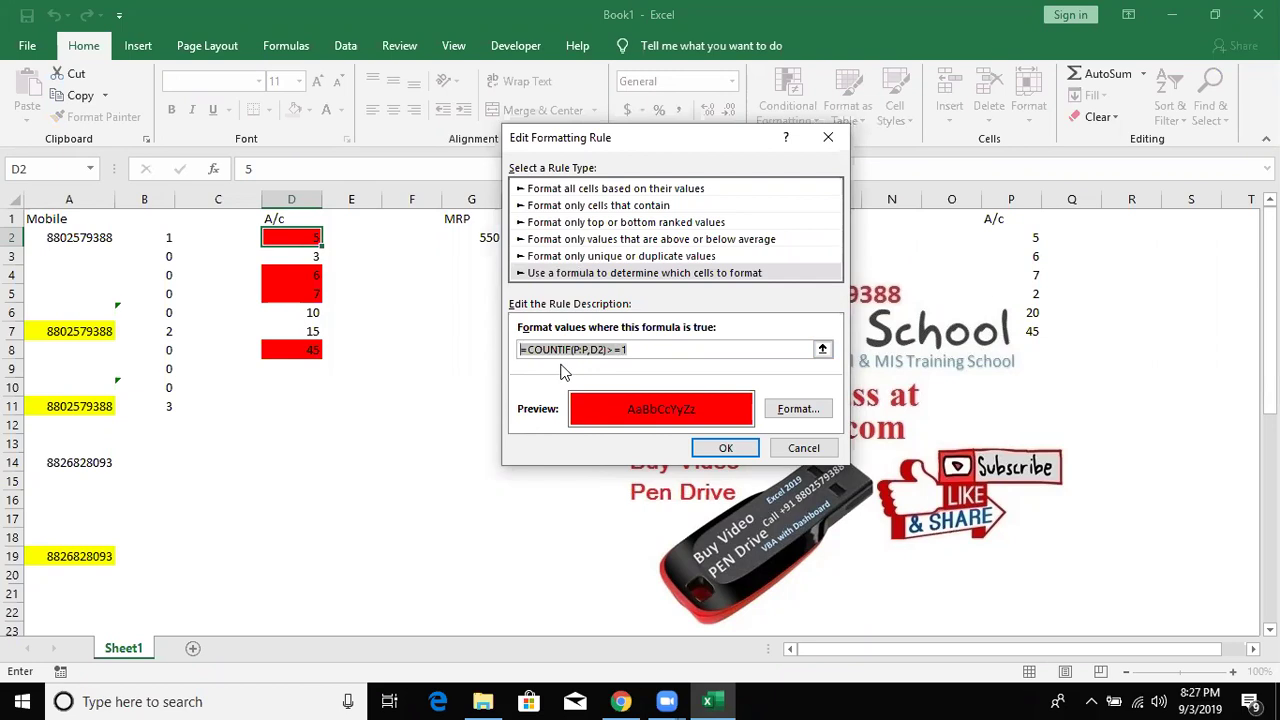
key(Return)
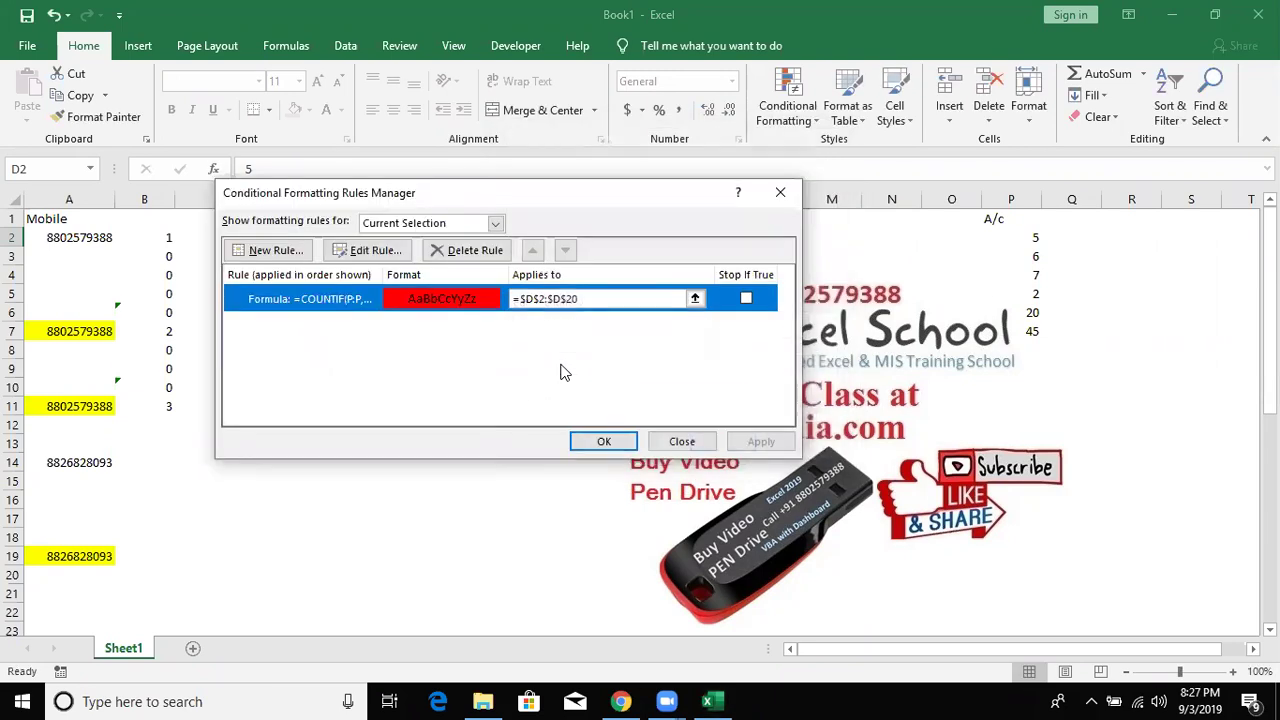
key(Return)
click(473, 241)
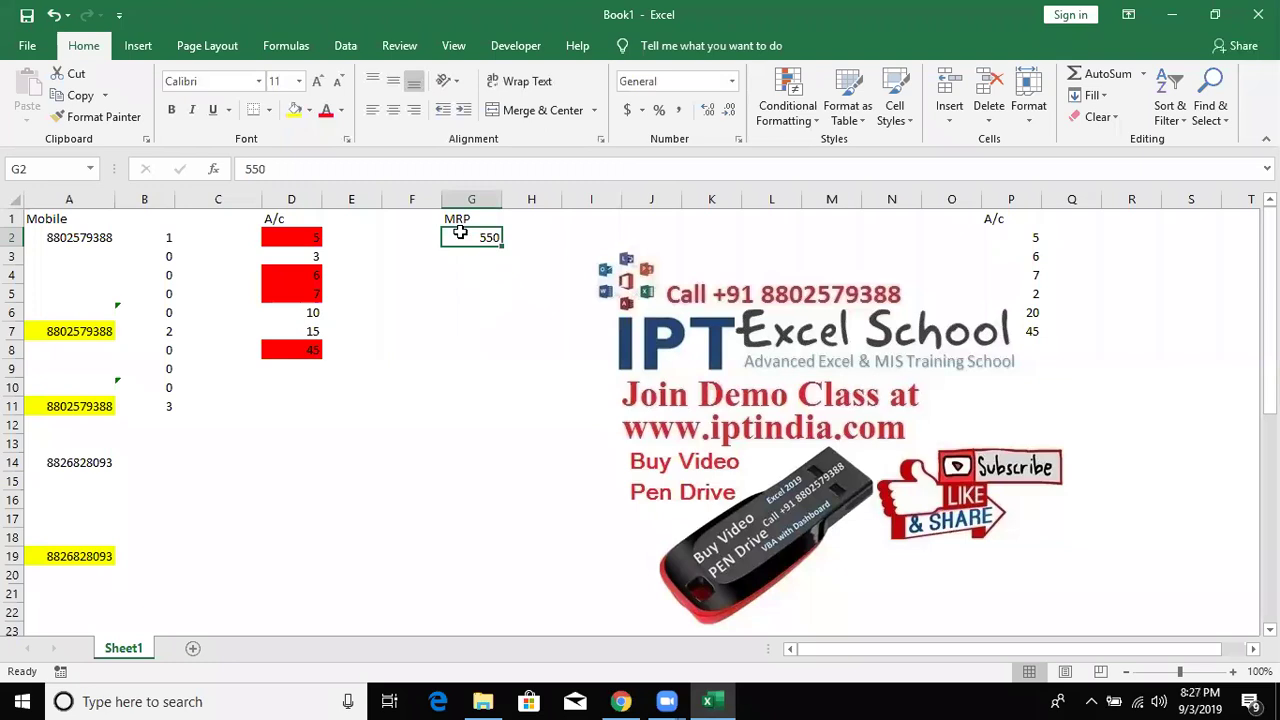
- Enter =TYPE(G2) in H2 so it returns 1 for the 550
click(482, 256)
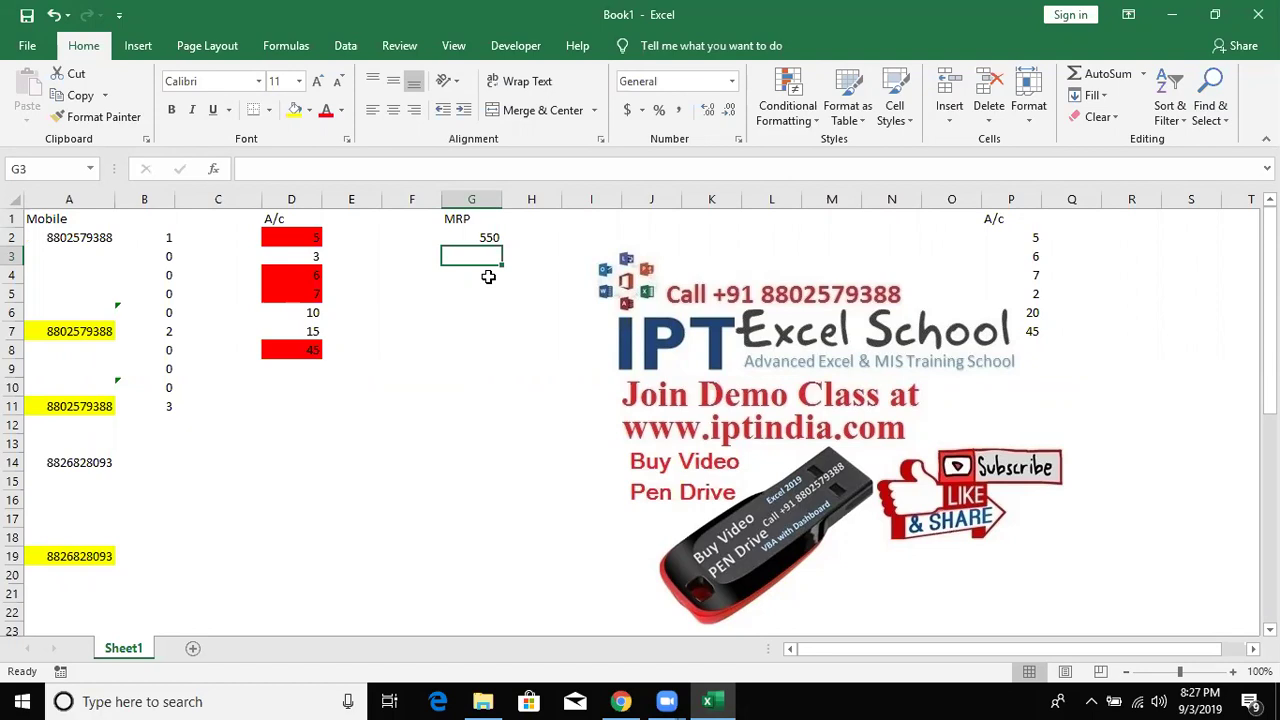
key(Up)
key(Right)
text(=)
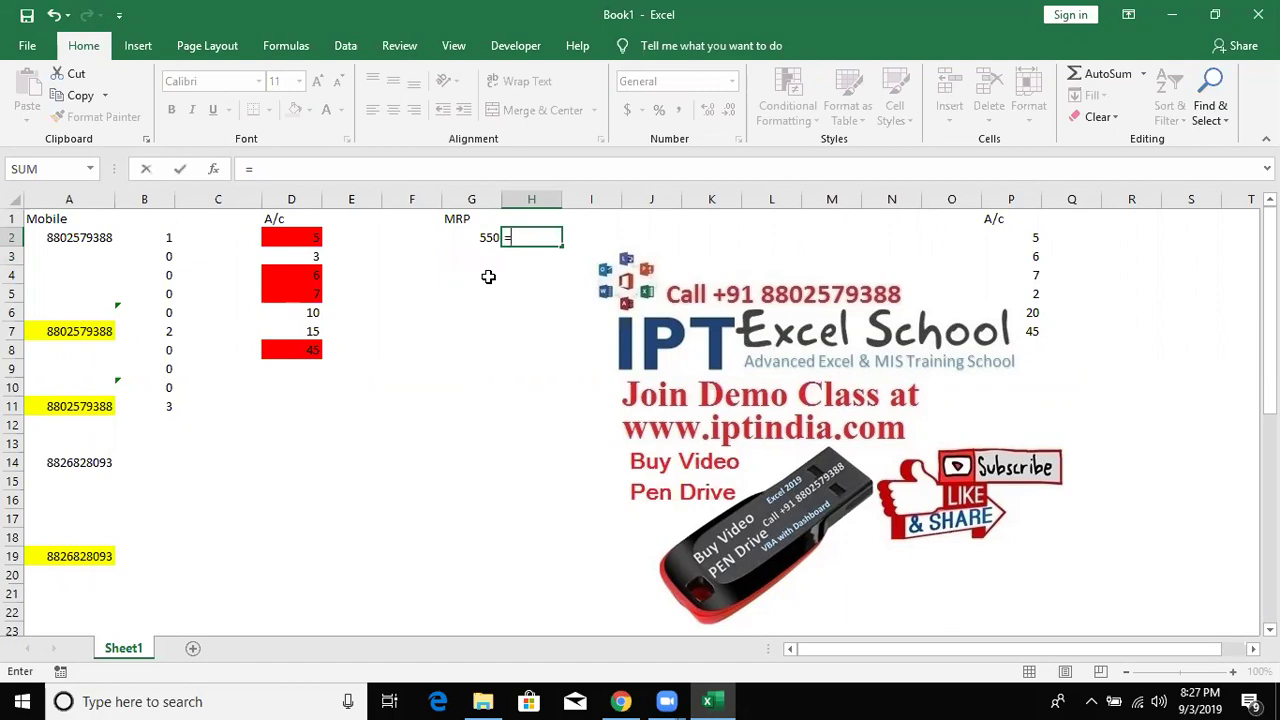
text(typ)
key(Tab)
key(Left)
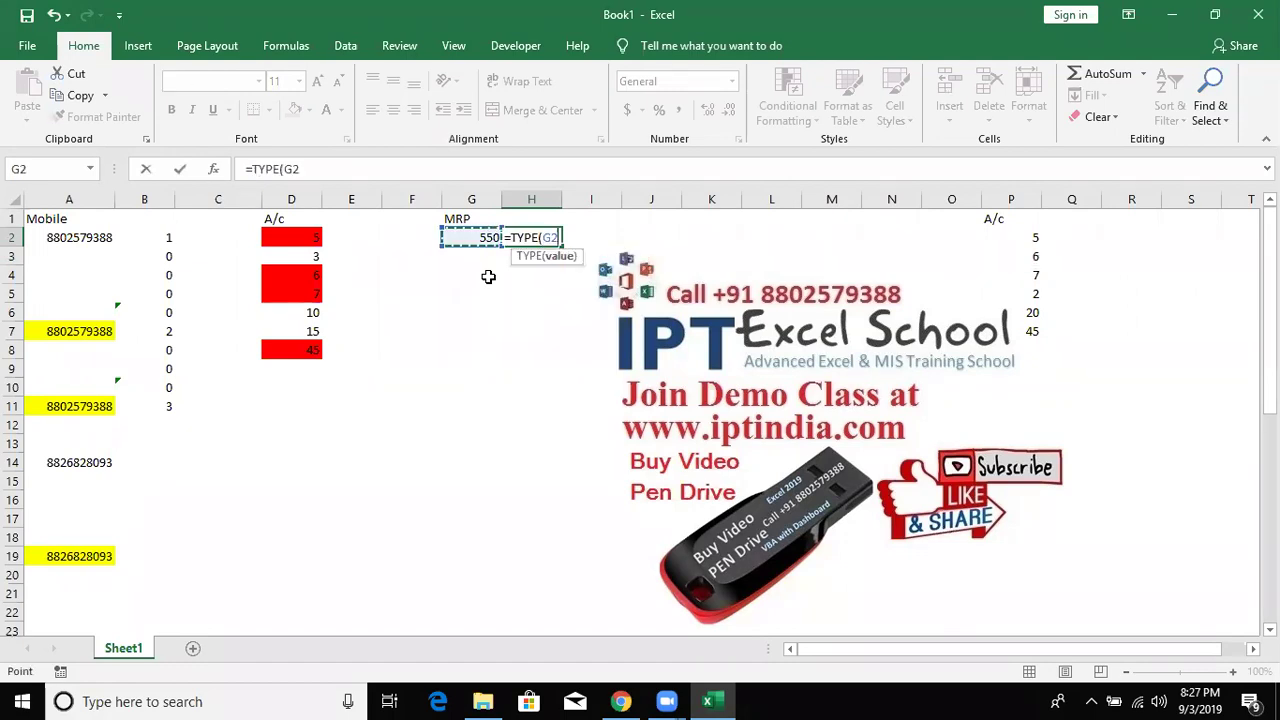
text())
key(Return)
key(Up)
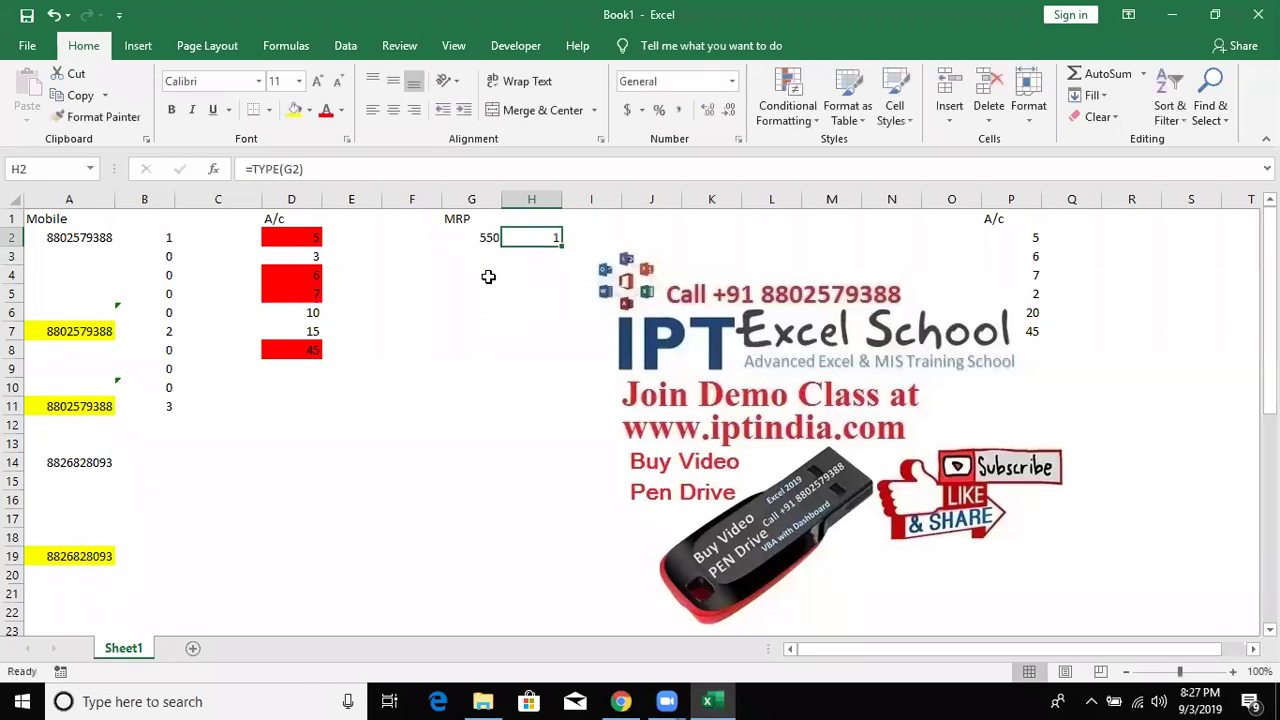
- Test G2 with the text 'd', undo back to 550, and begin =CELL in H3
key(Left)
text(d)
key(Return)
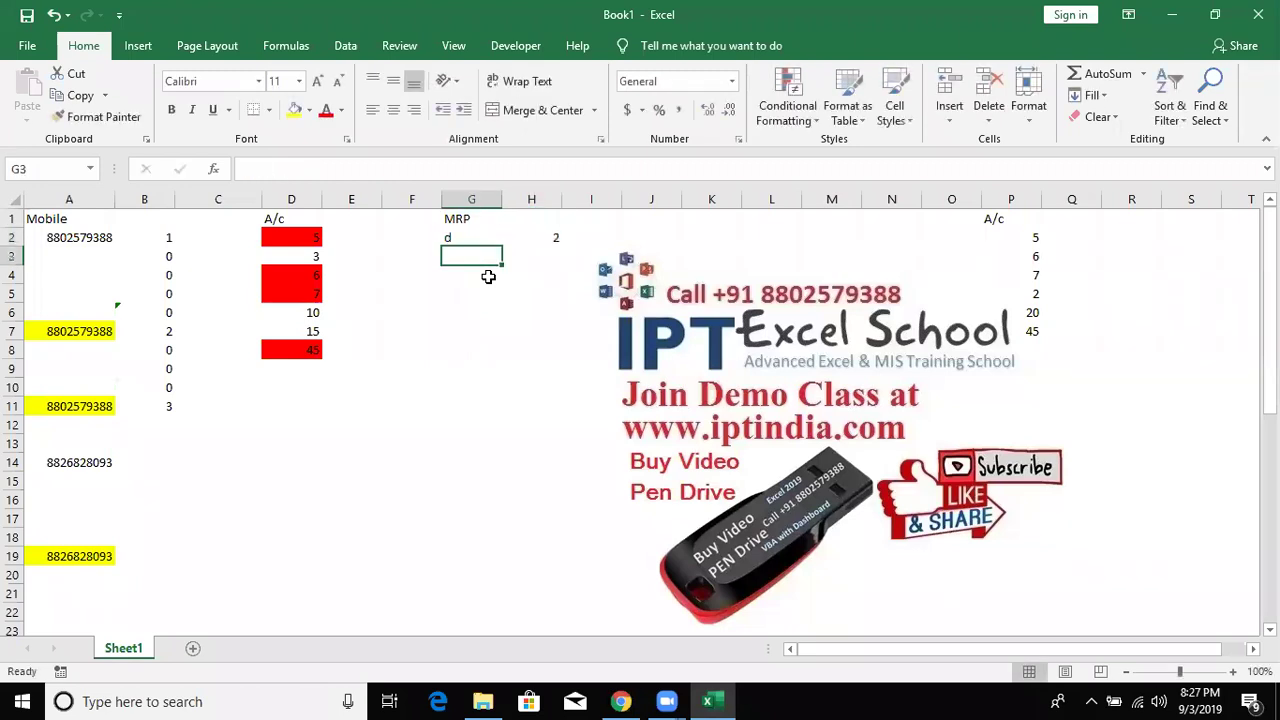
key(ctrl+z)
key(Right)
key(Down)
text(=)
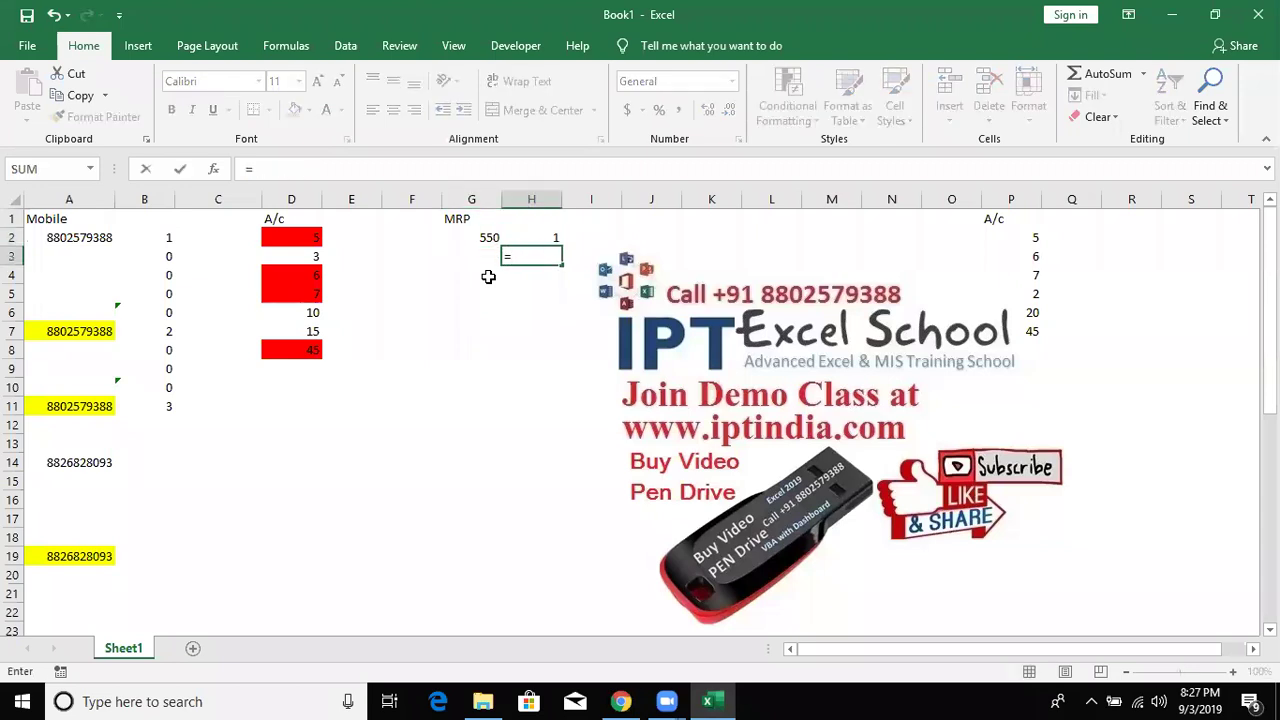
text(ce)
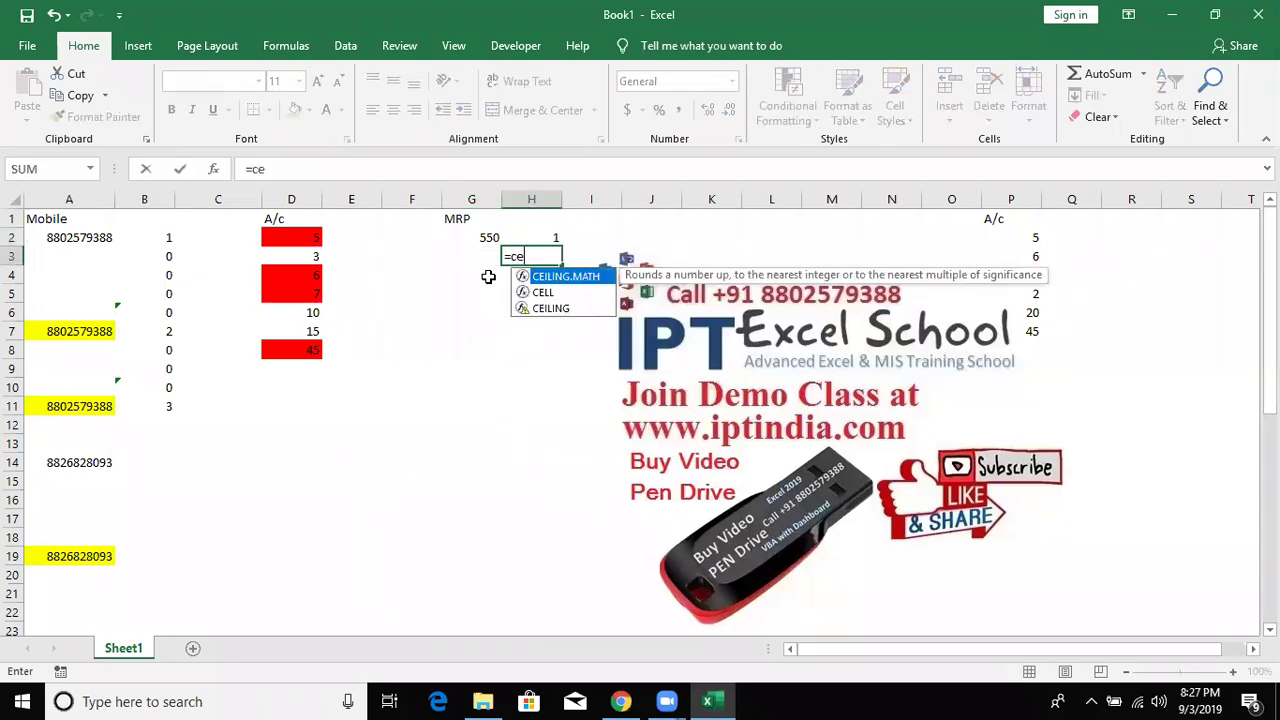
- Start a CELL formula in H3 with the "type" info option
key(Down)
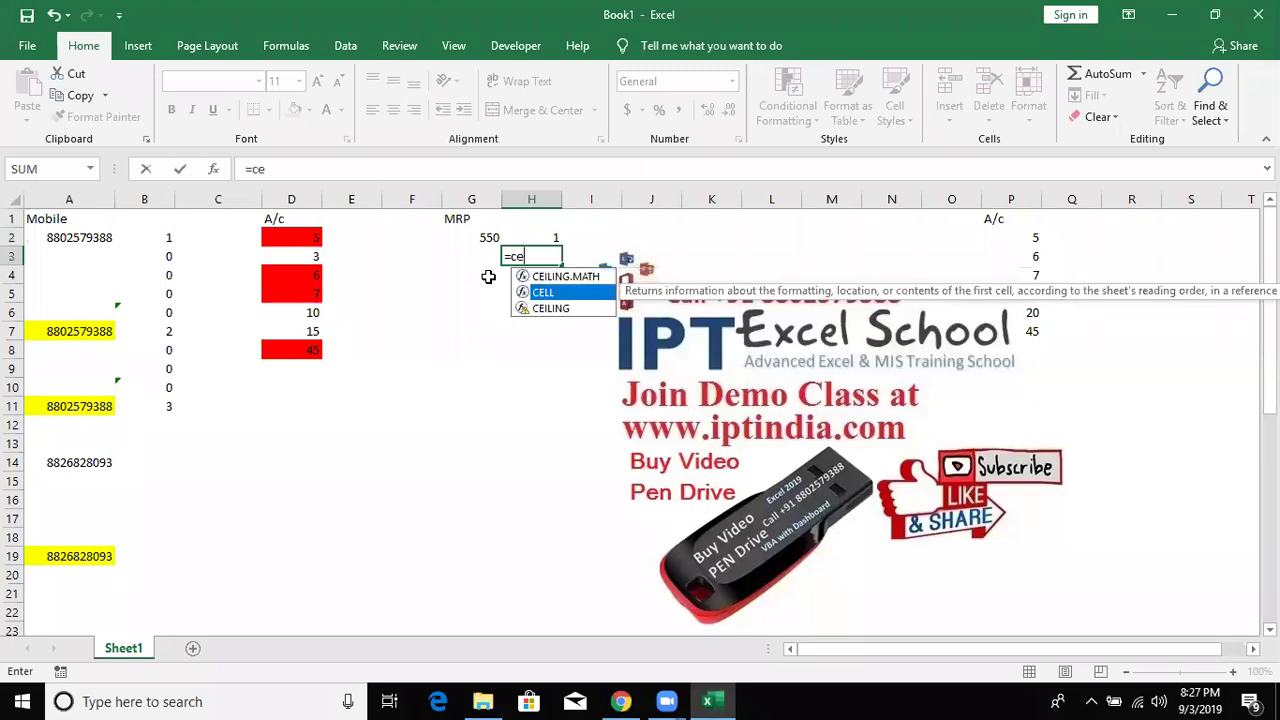
key(Tab)
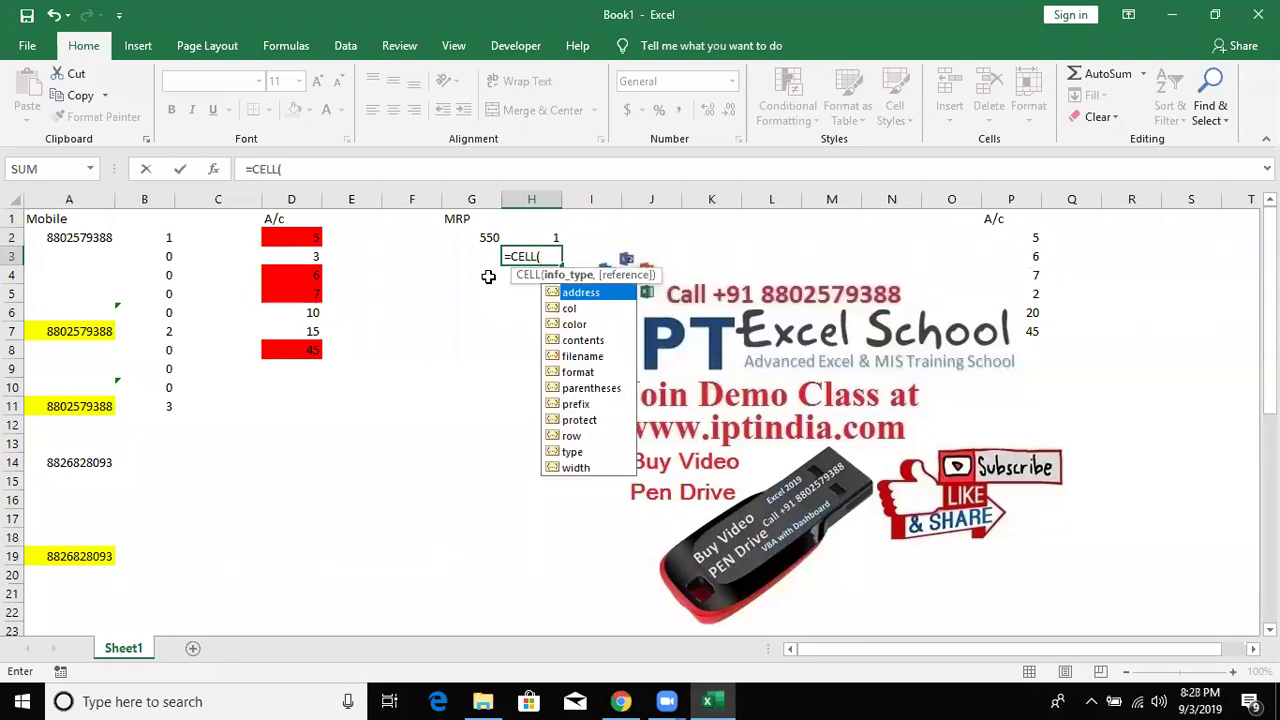
key(Down)
key(Down)
key(Down)
key(Down)
key(Down)
key(Down)
key(Down)
key(Down)
key(Down)
key(Down)
key(Tab)
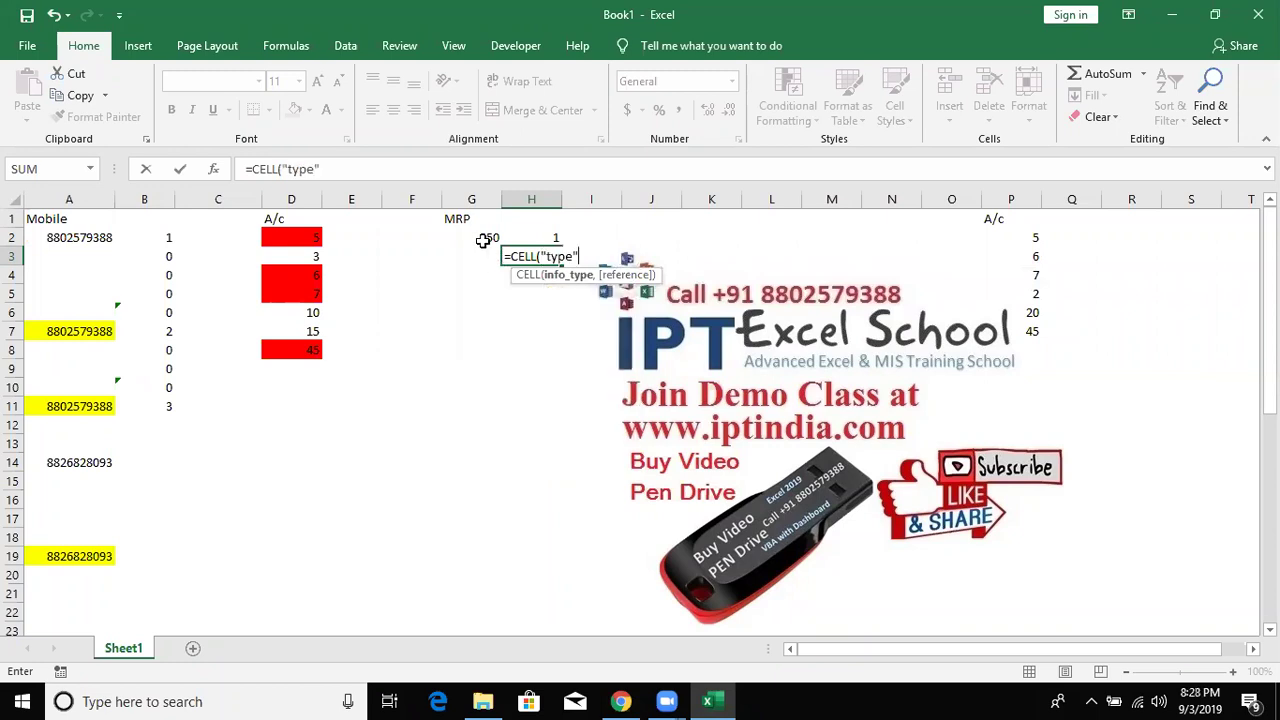
click(486, 238)
click(505, 252)
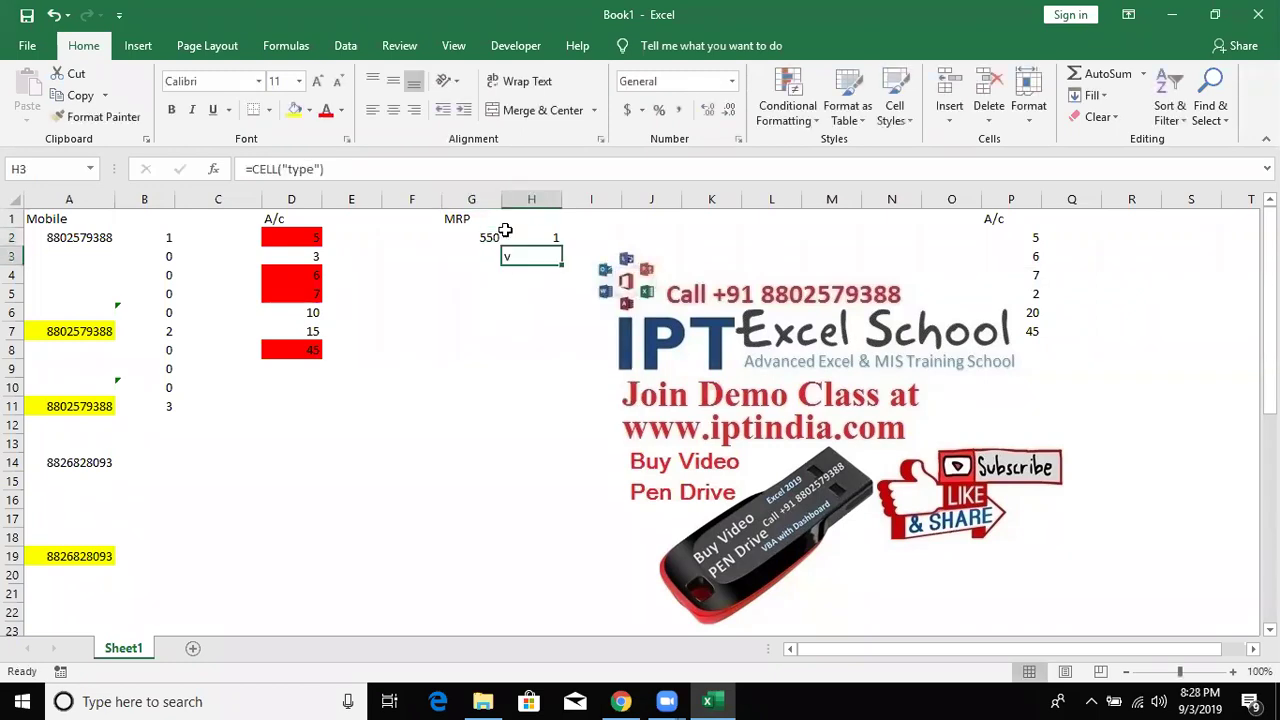
- Add G2 as the reference, completing =CELL("type",G2) which shows v
click(414, 174)
key(BackSpace)
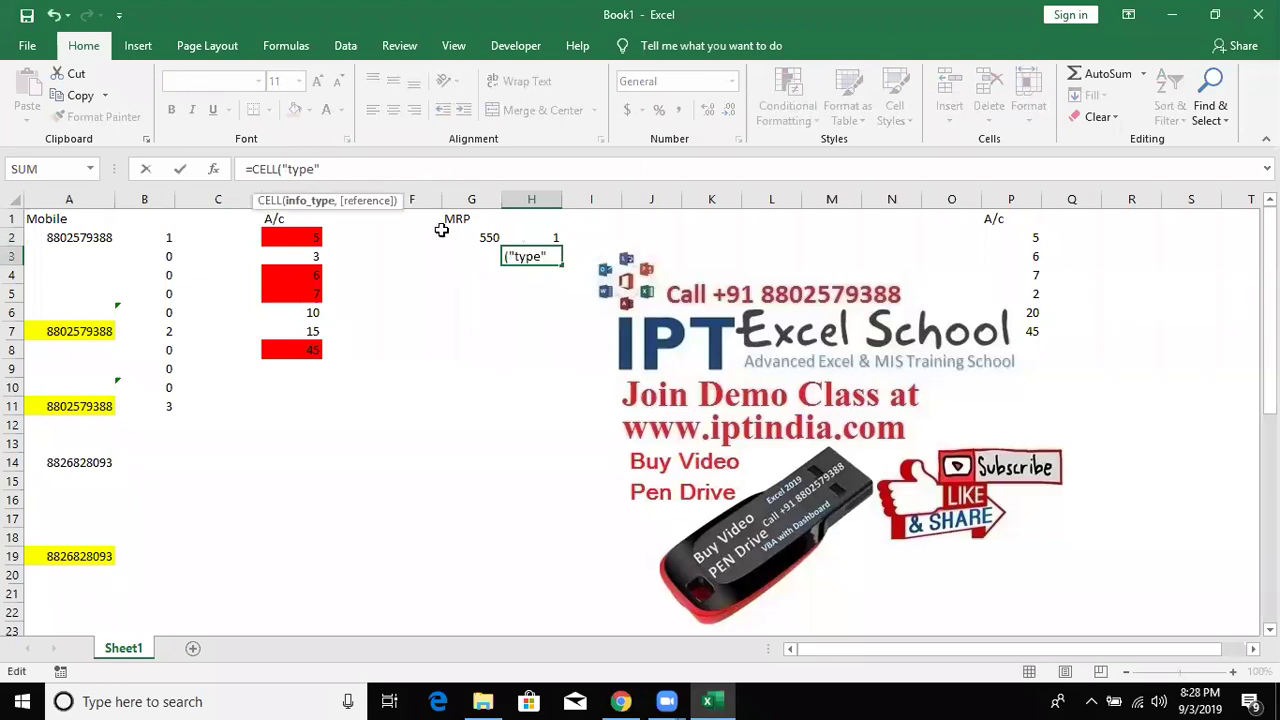
text(,)
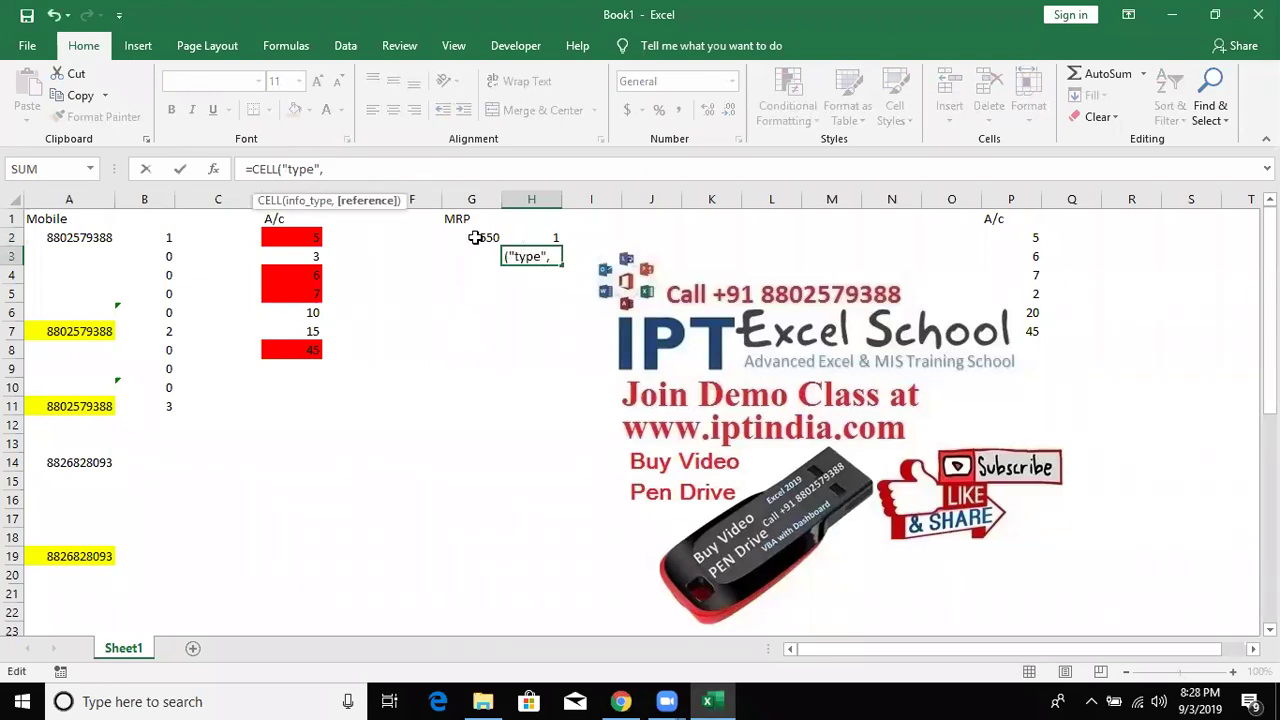
click(482, 233)
text())
key(ctrl+Return)
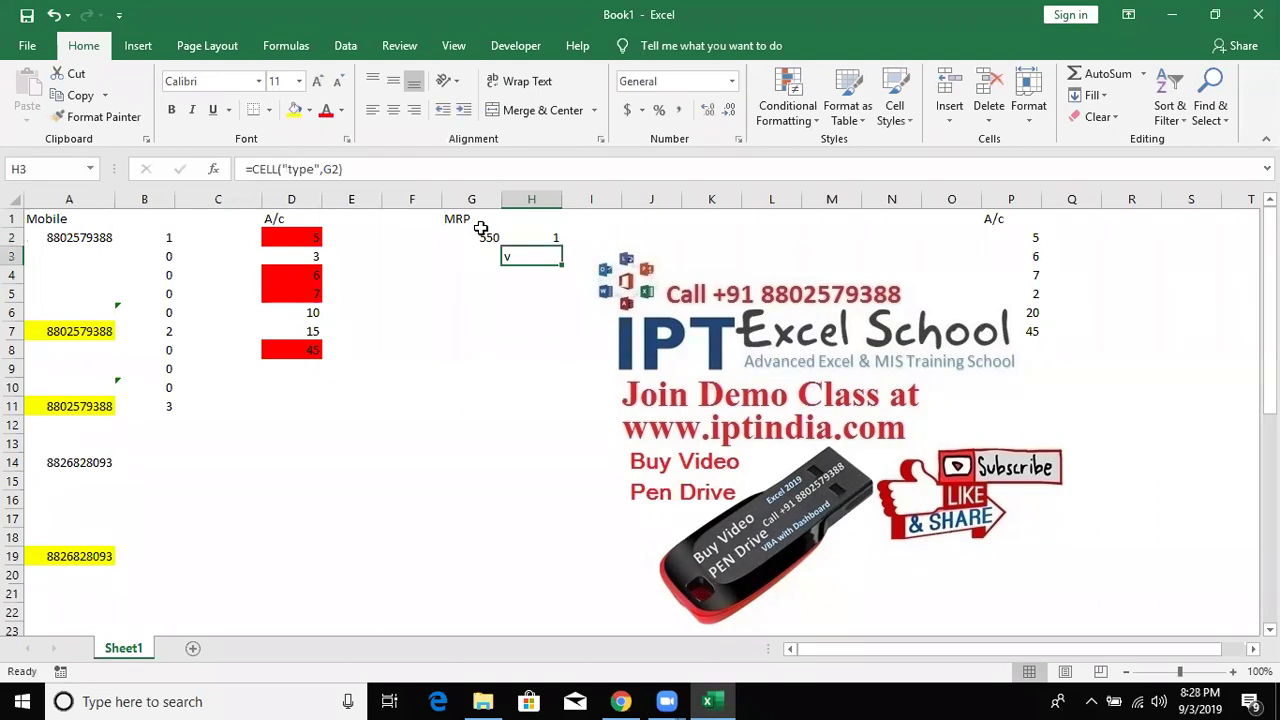
key(Down)
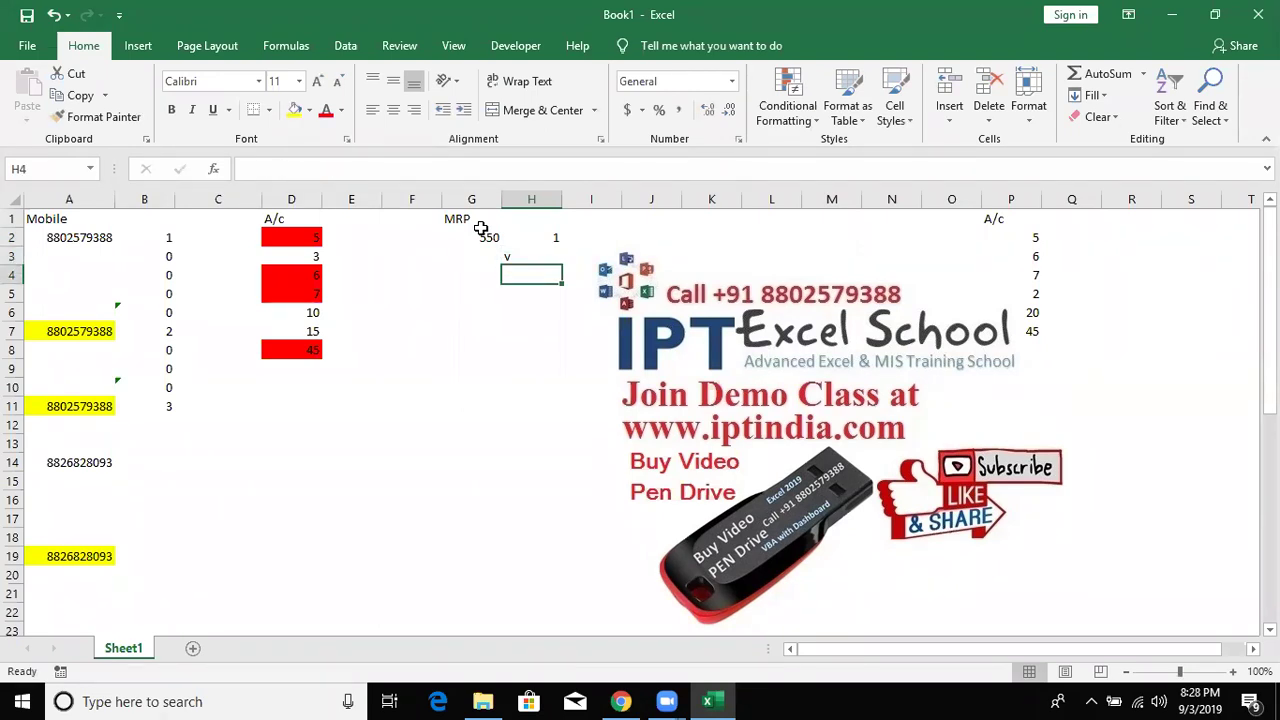
- Enter =ISTEXT(G2) in H4, returning FALSE for the number 550
text(=is)
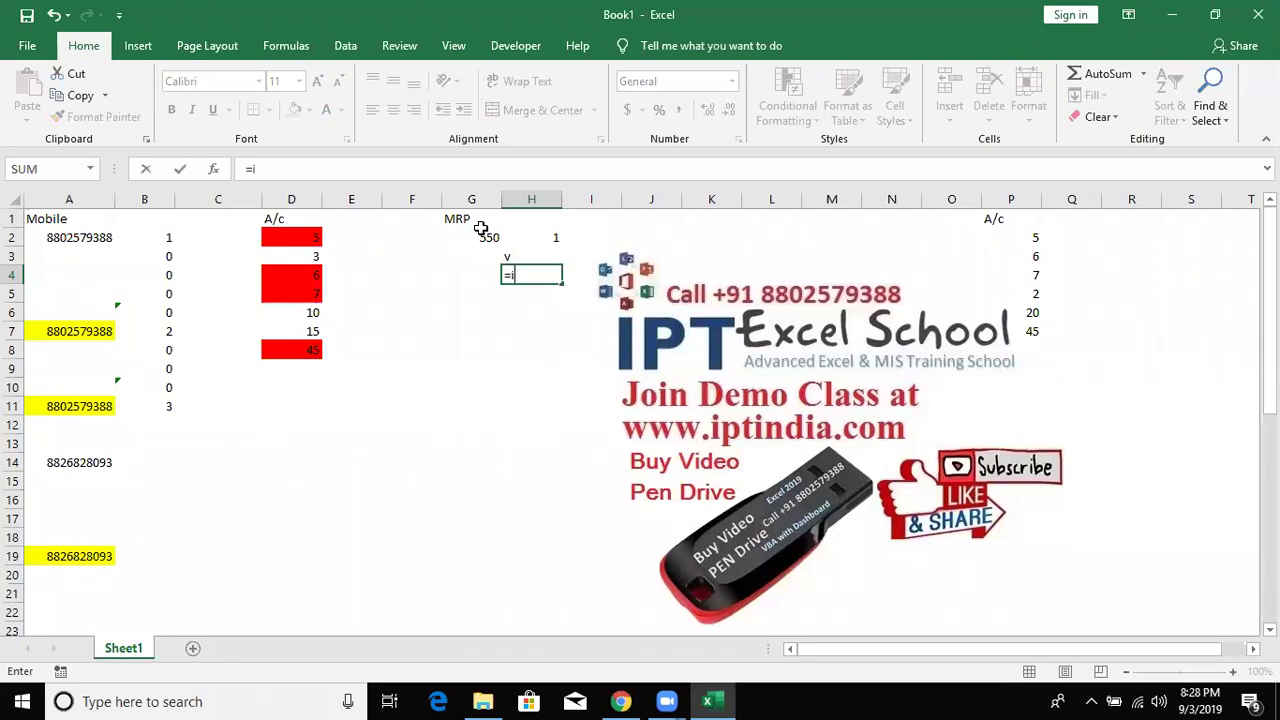
text(t)
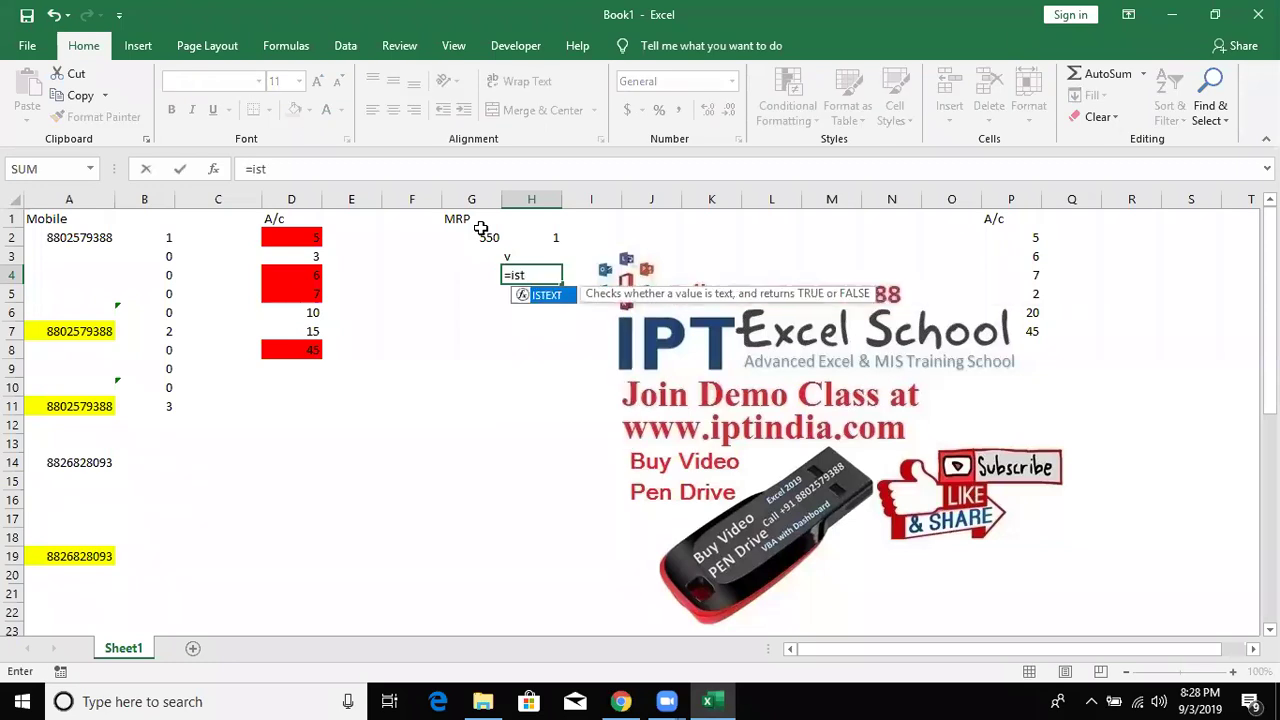
key(Tab)
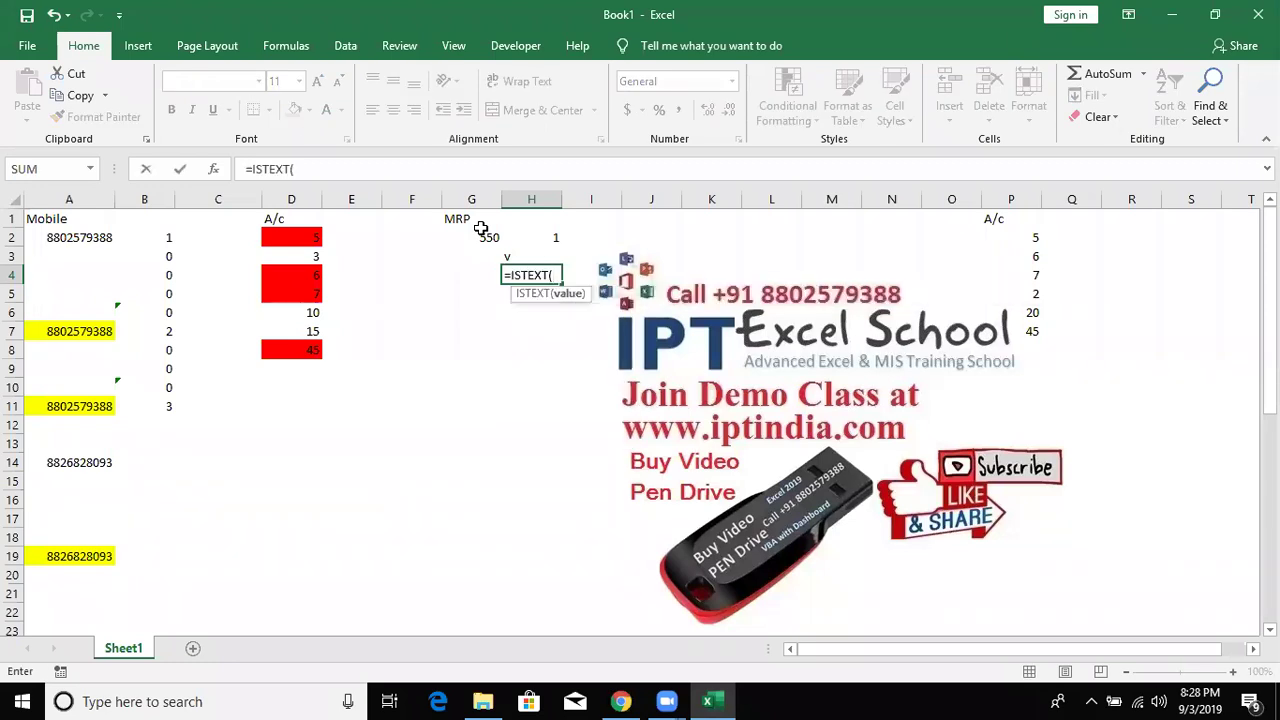
click(481, 236)
text())
key(Return)
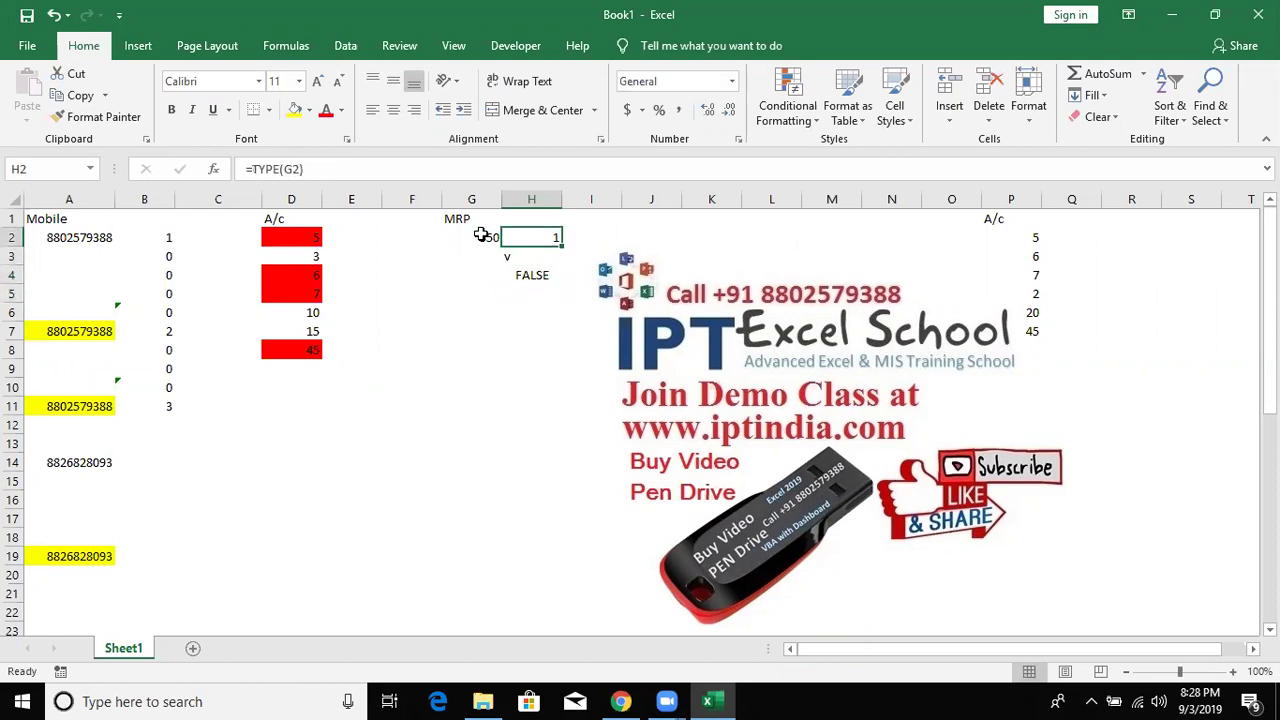
click(481, 236)
- Create a new formula-based conditional formatting rule =istext($G2) for G2
click(810, 128)
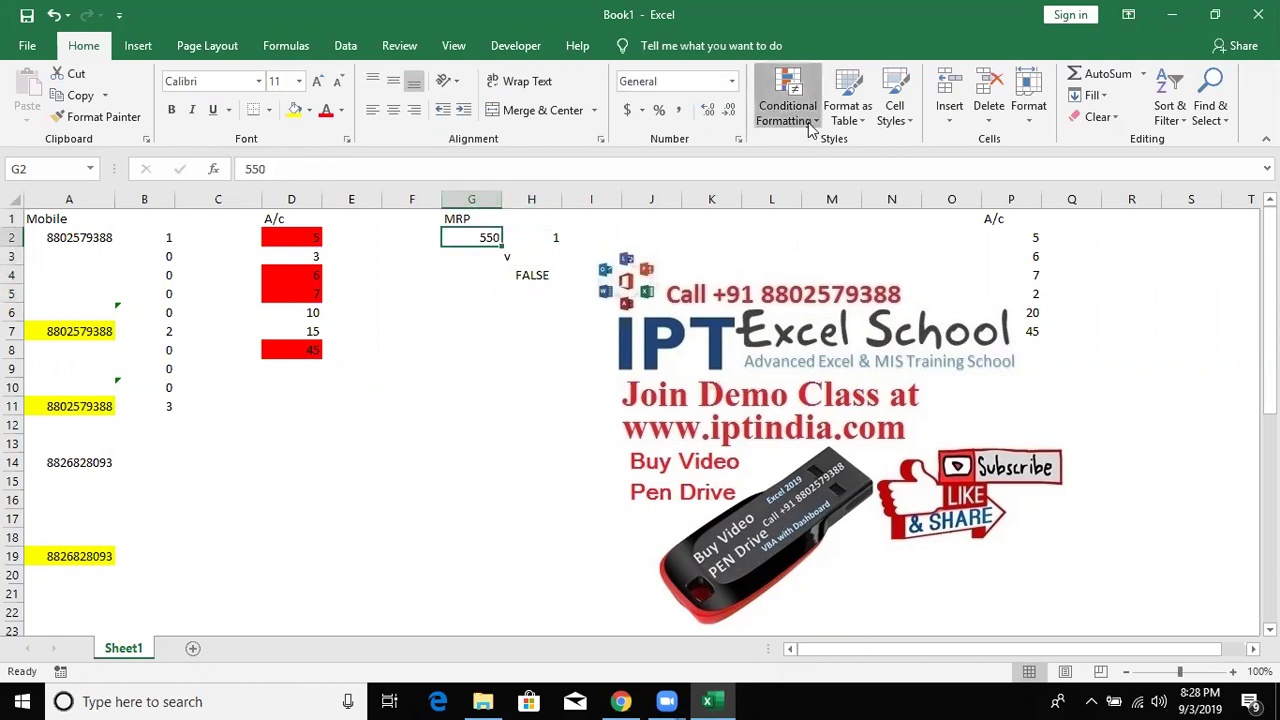
click(800, 348)
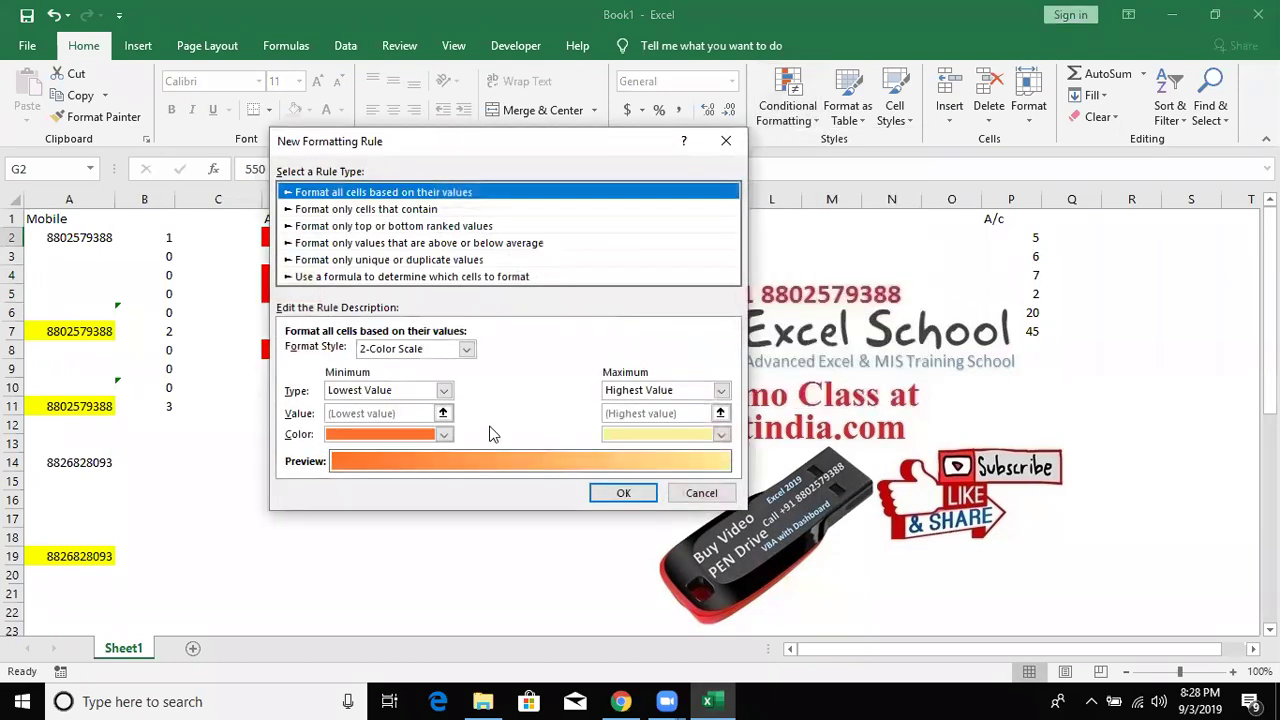
click(414, 276)
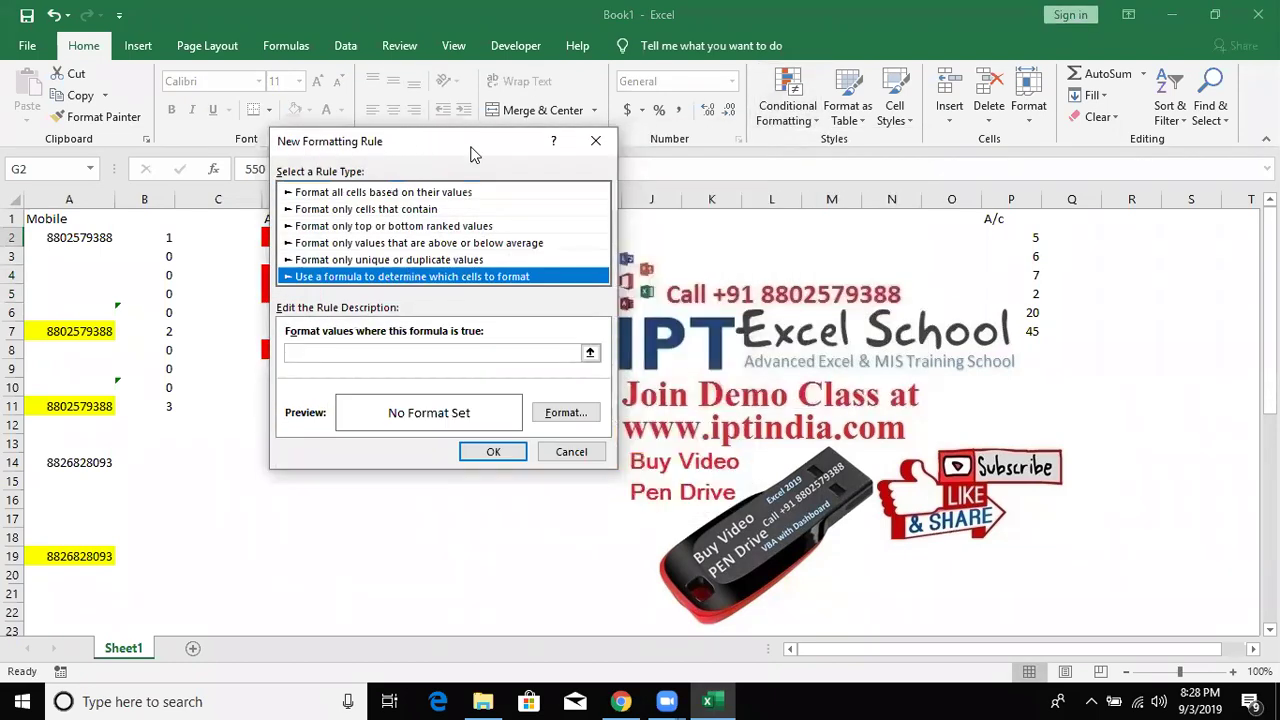
drag(414, 152, 759, 108)
click(723, 312)
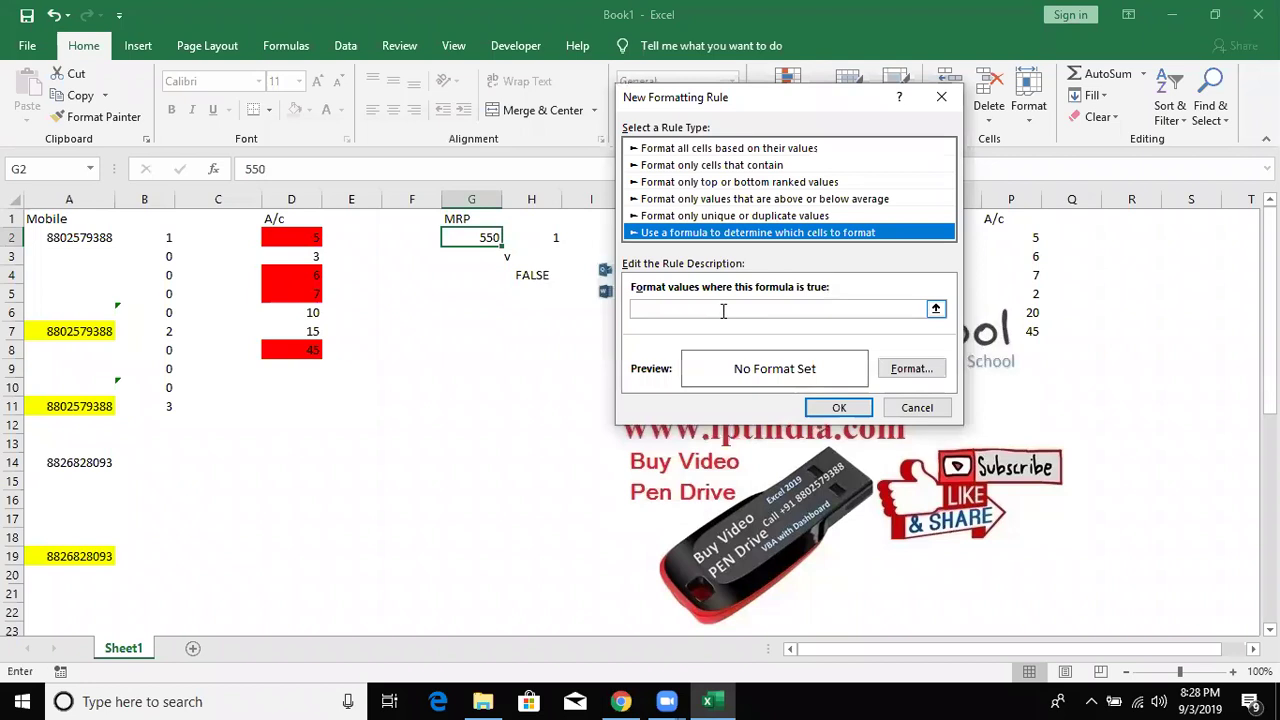
text(=istext()
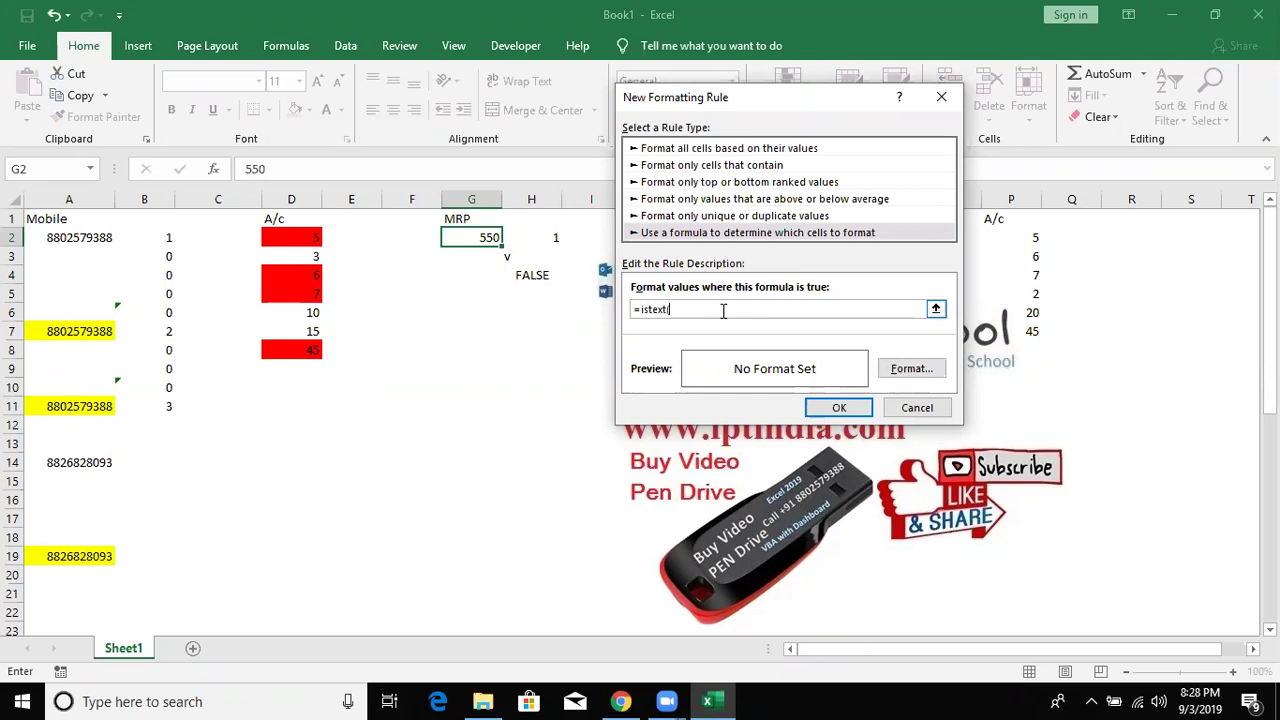
click(473, 242)
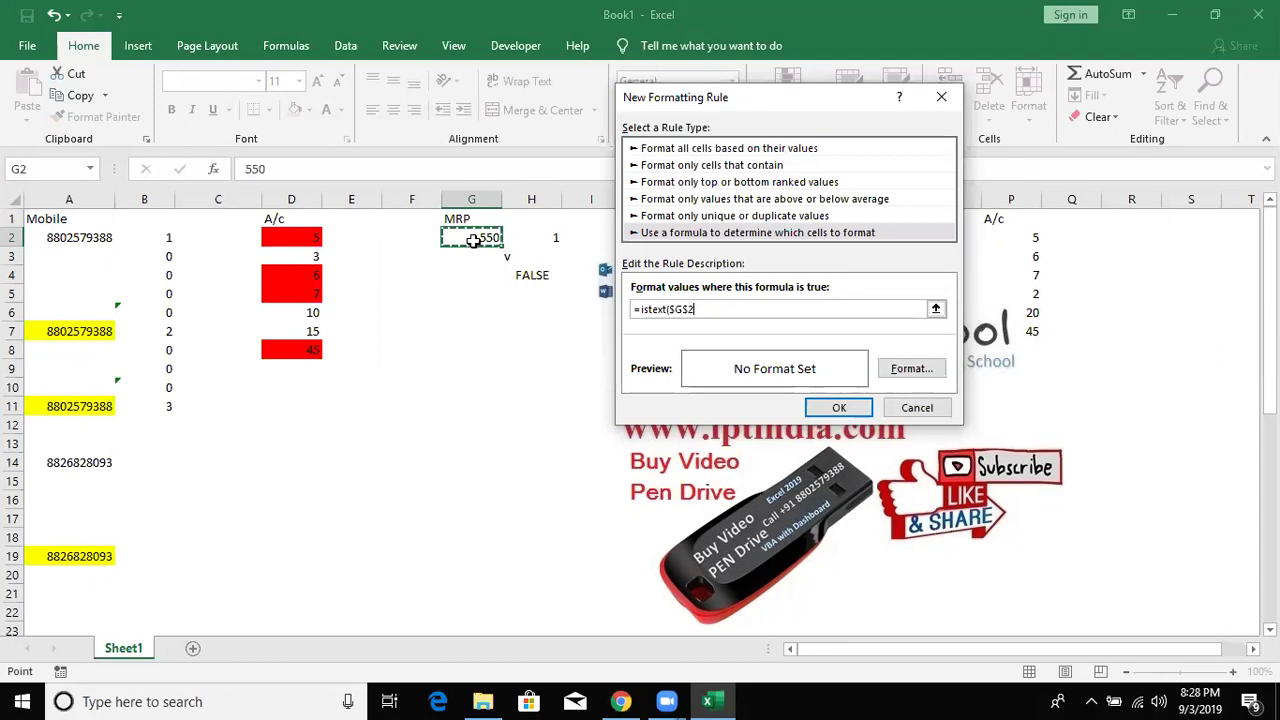
text())
key(F4)
key(F4)
- Give the rule a red fill format and save it
key(Tab)
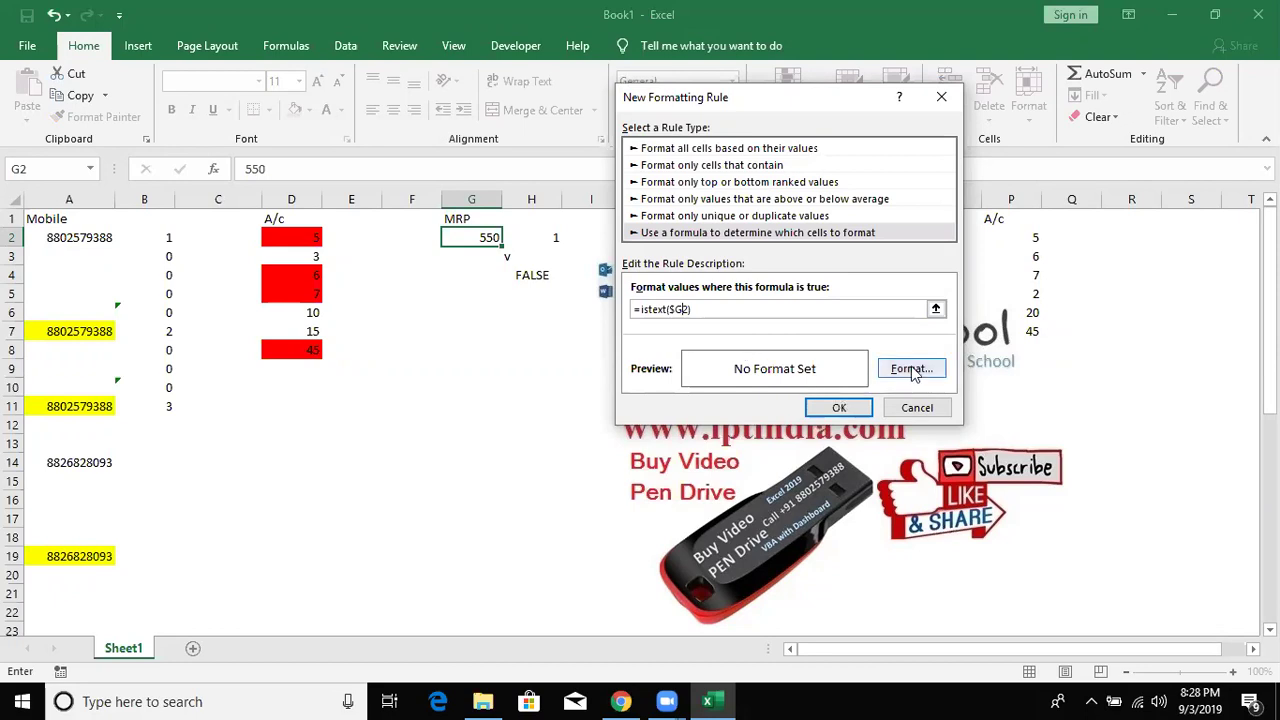
key(Return)
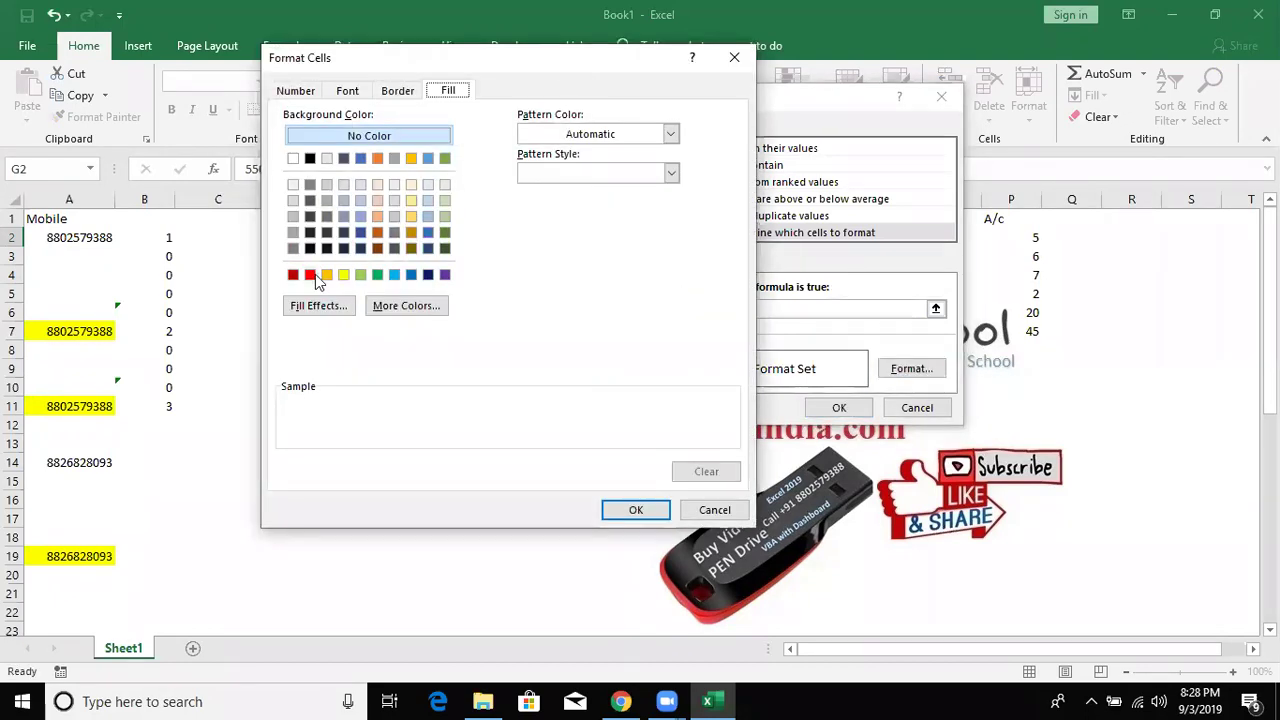
click(311, 274)
click(637, 510)
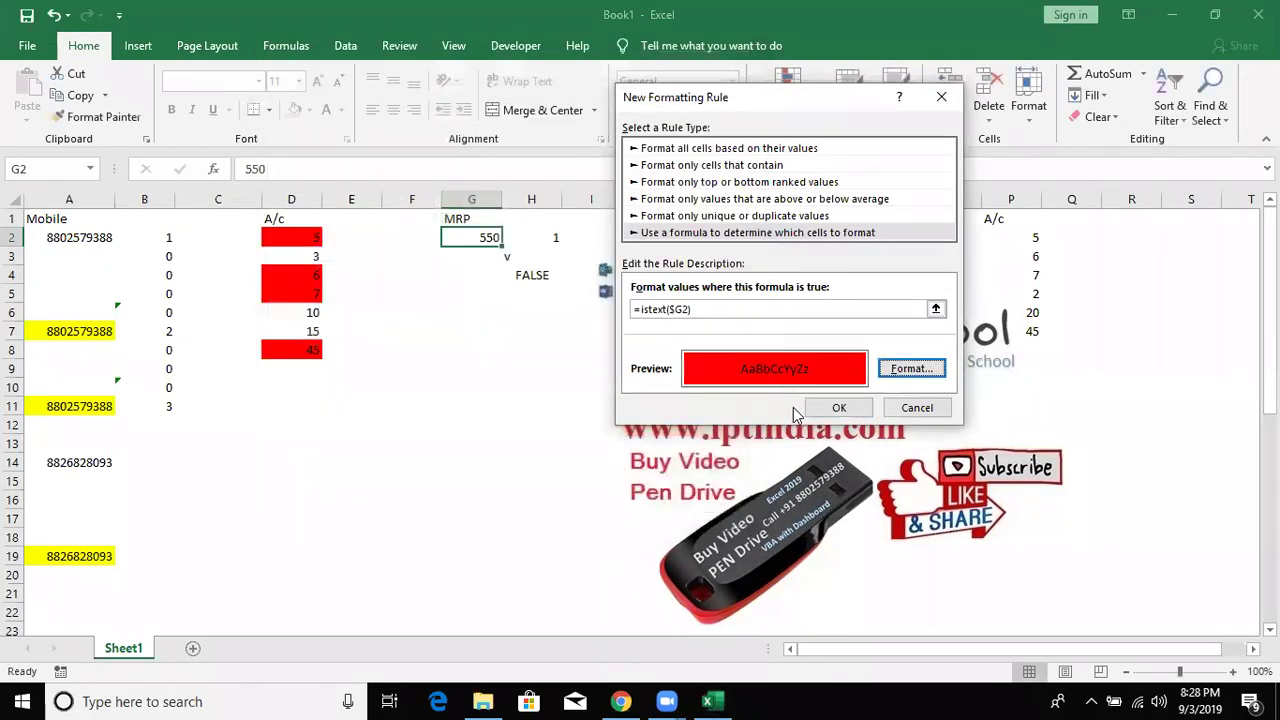
click(836, 407)
click(97, 116)
- Copy G2's red text rule down over G2:G11 with Format Painter
drag(460, 414, 470, 237)
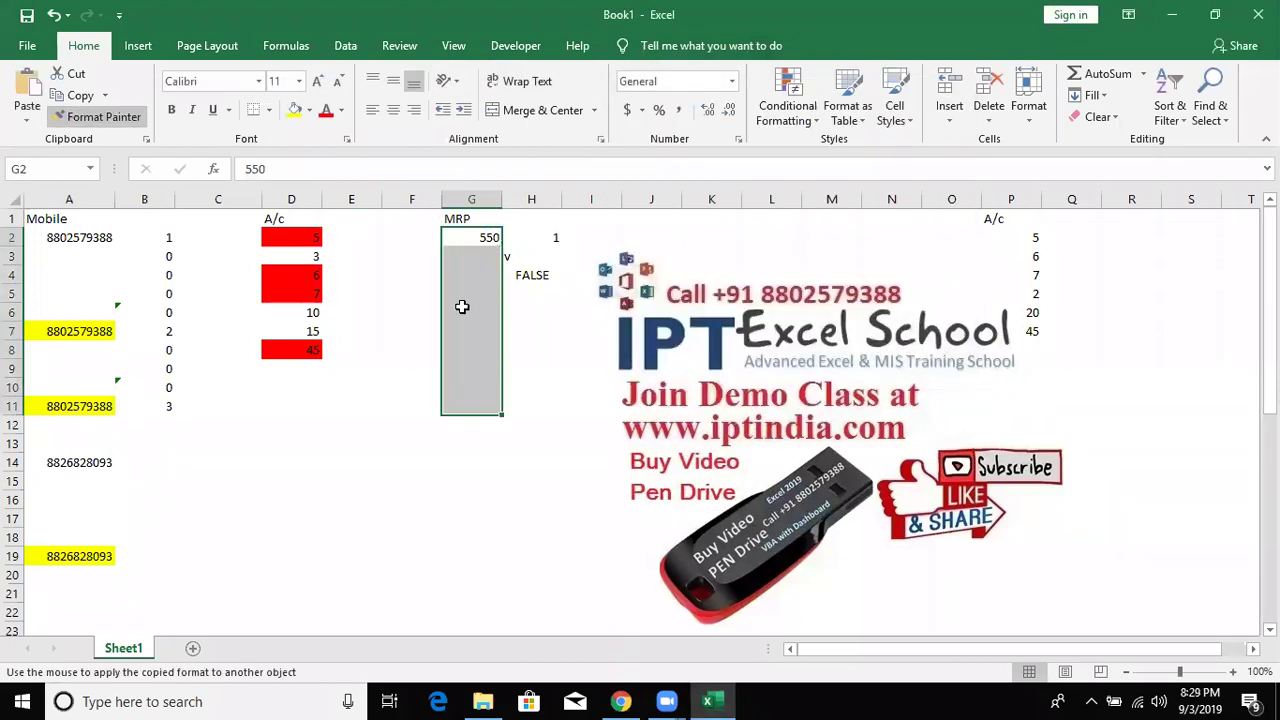
click(470, 262)
double_click(470, 262)
text(5)
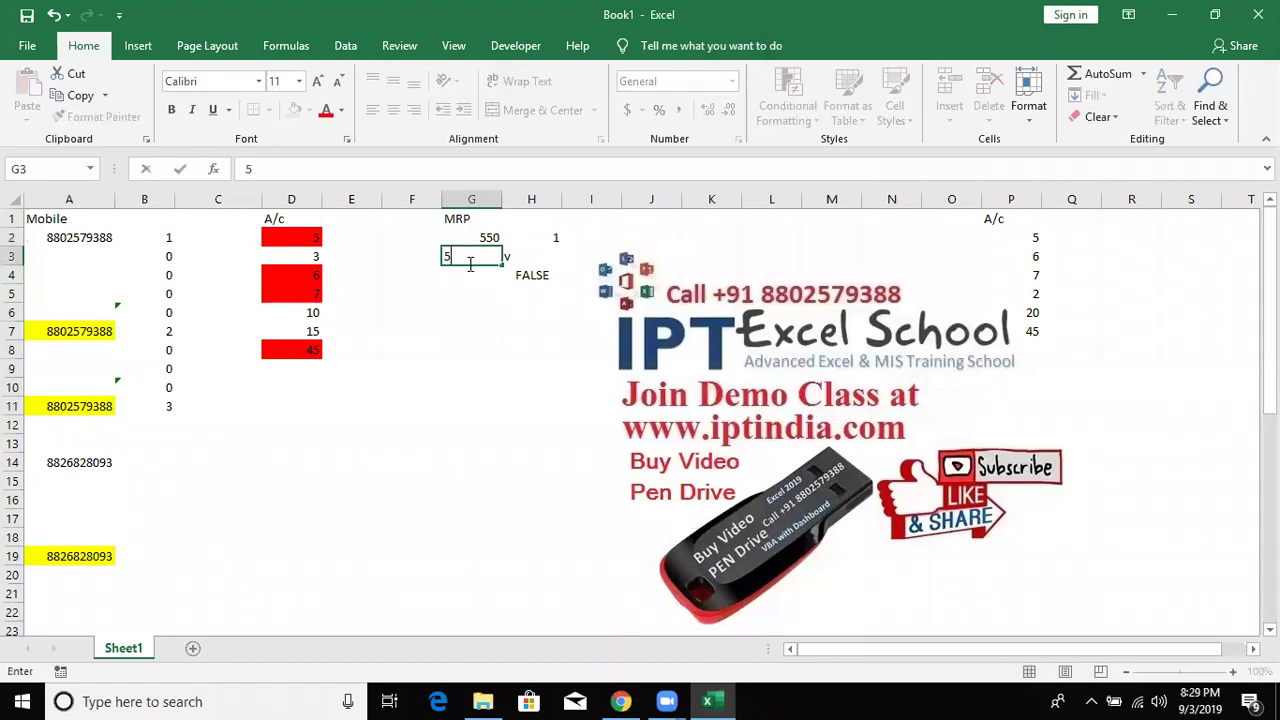
key(Escape)
- Type test text 'adsas' in G3 and 'asd' in G5 and G8, turning them red
text(adsas)
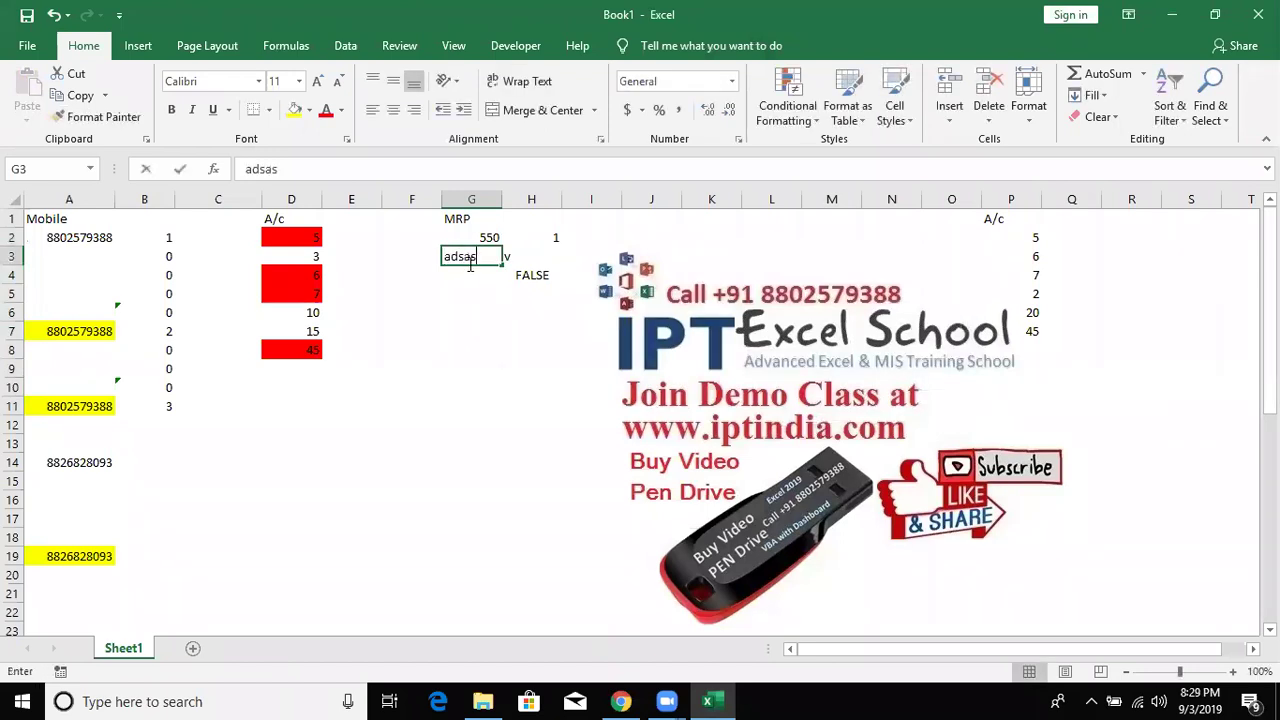
key(Return)
key(Return)
text(asd)
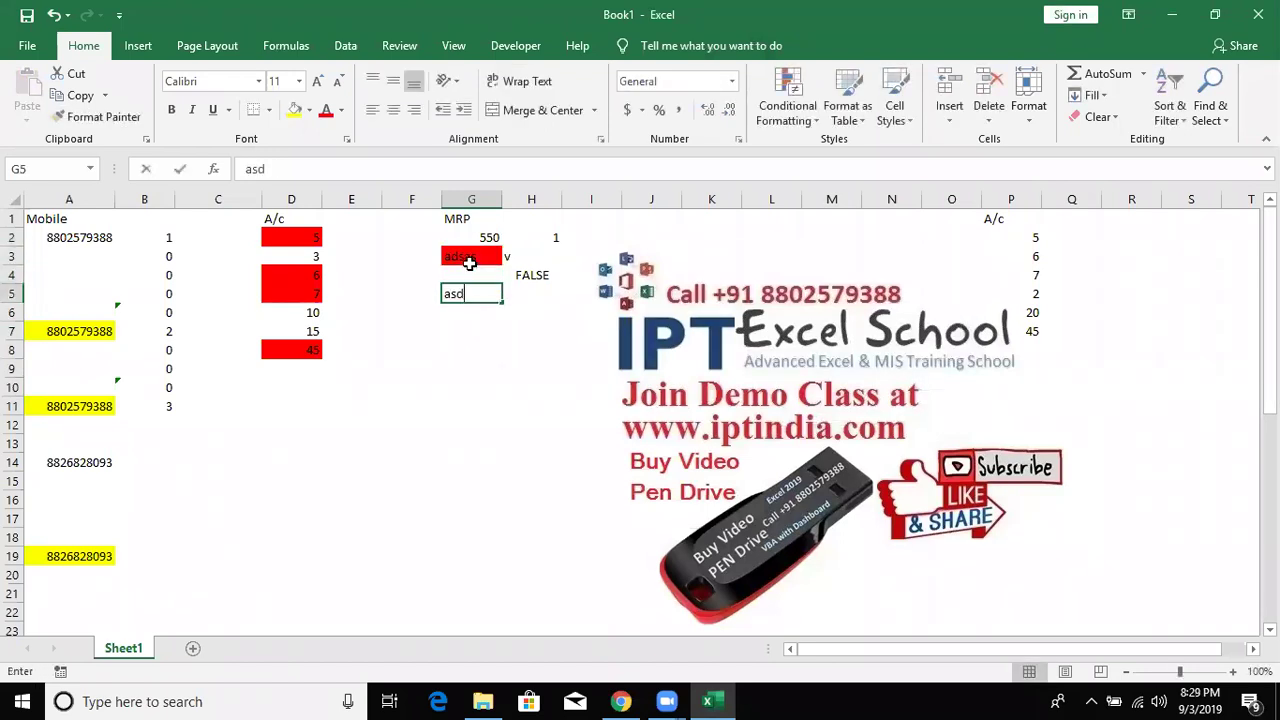
key(Return)
key(Return)
key(Return)
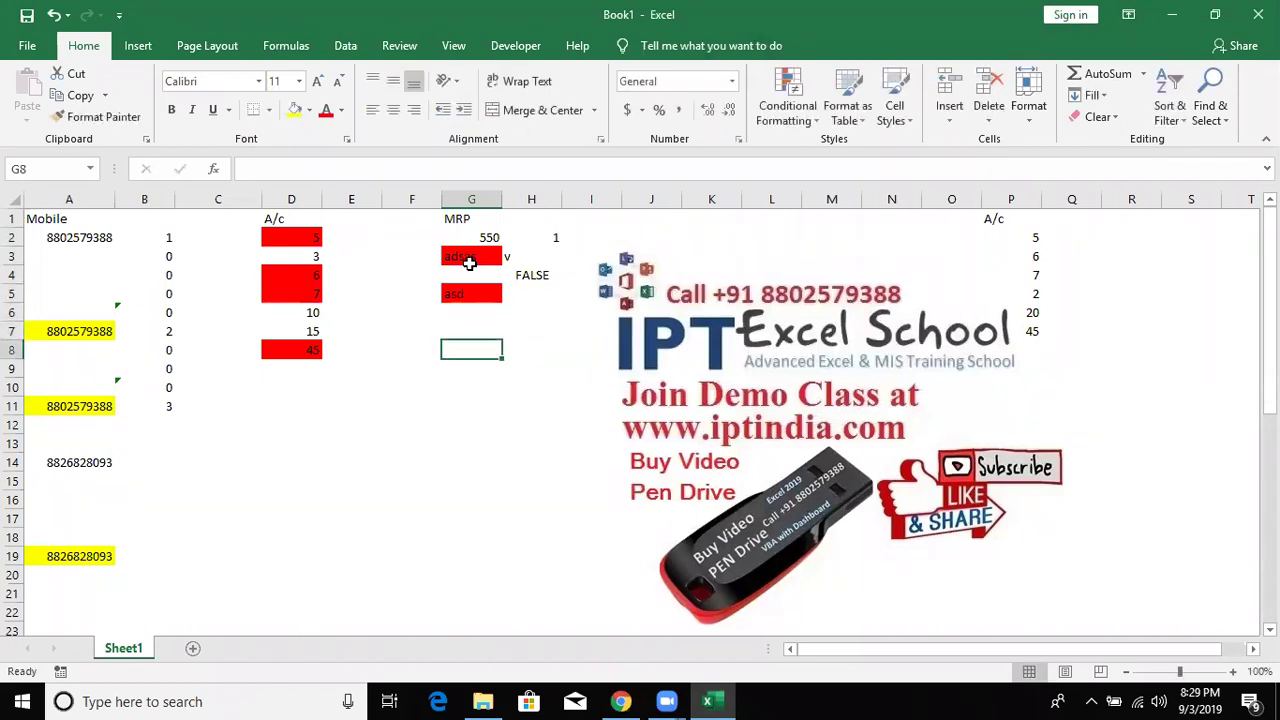
text(asd)
key(Return)
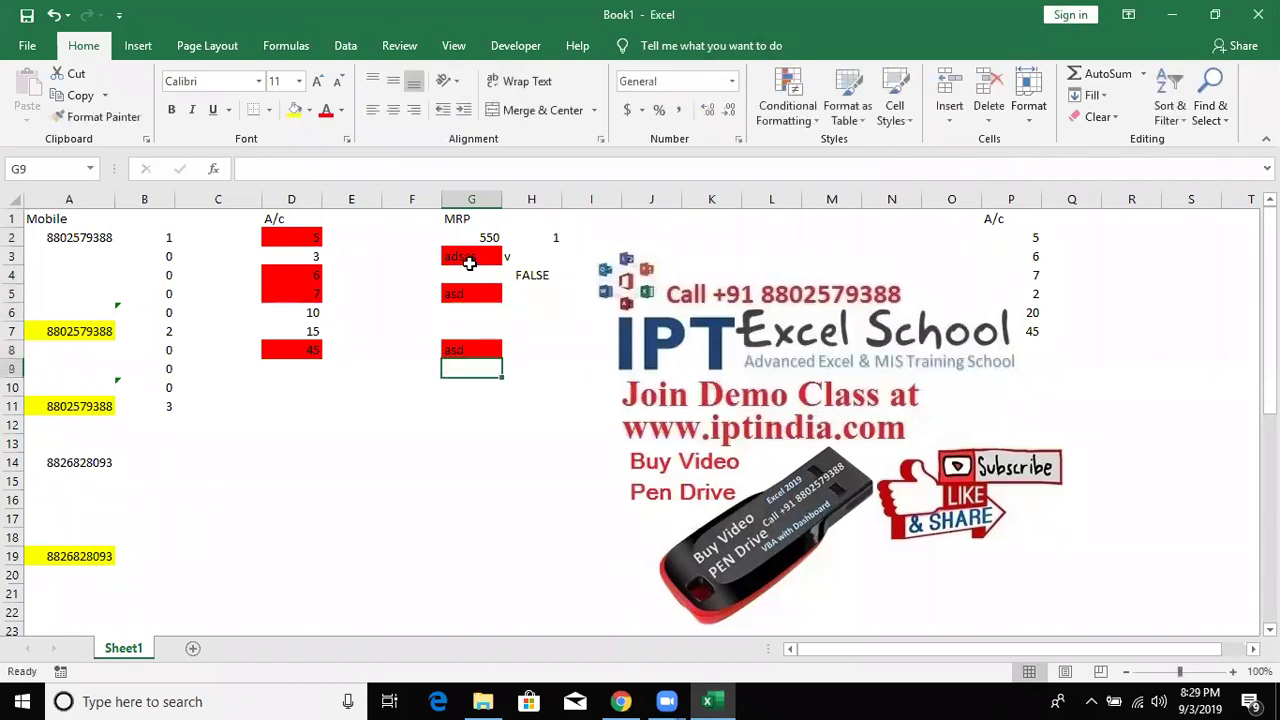